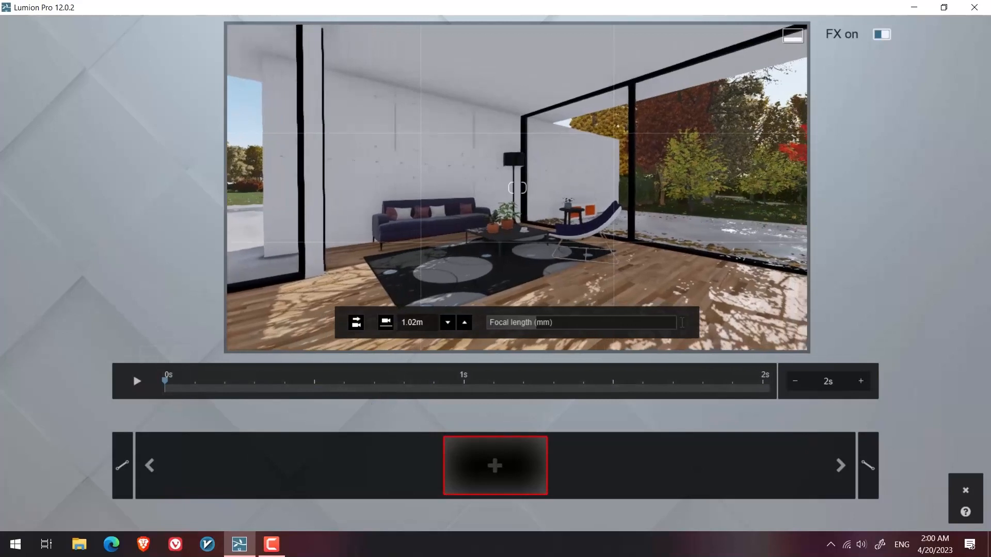
Frame the living room from the glass doorway with the garden trees in view and record the first camera keyframe.
key(a)
right_drag(453, 274, 516, 274)
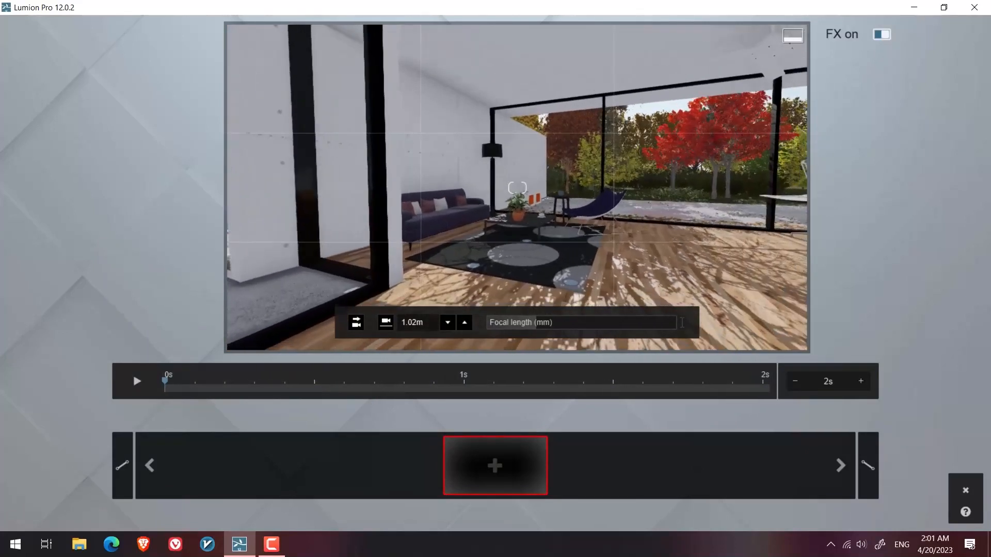
click(494, 459)
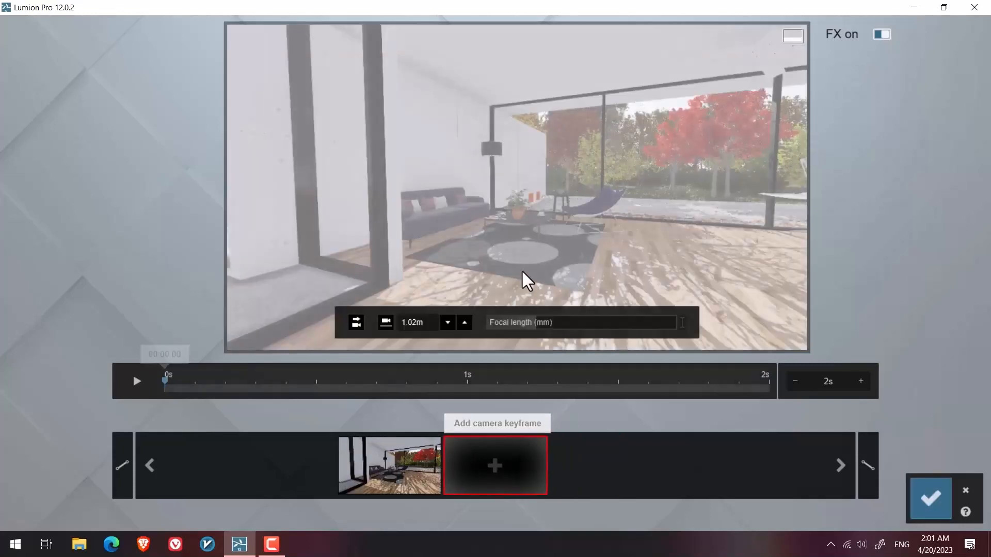
Record a second camera keyframe facing the sofa, rug and coffee table from a raised viewpoint at about 1.82 m.
key(d)
right_drag(517, 187, 419, 217)
key(w)
key(q)
right_drag(517, 188, 537, 245)
key(q)
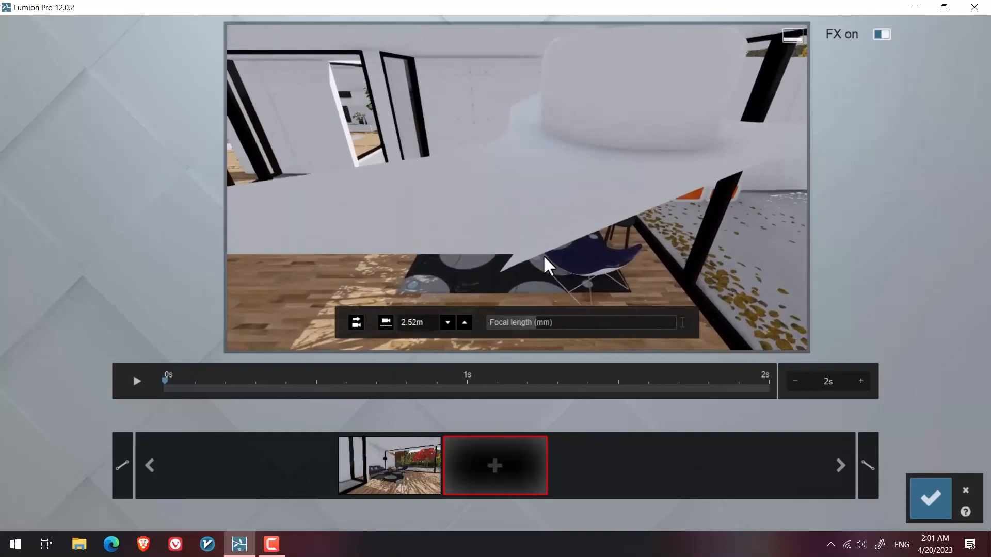
key(e)
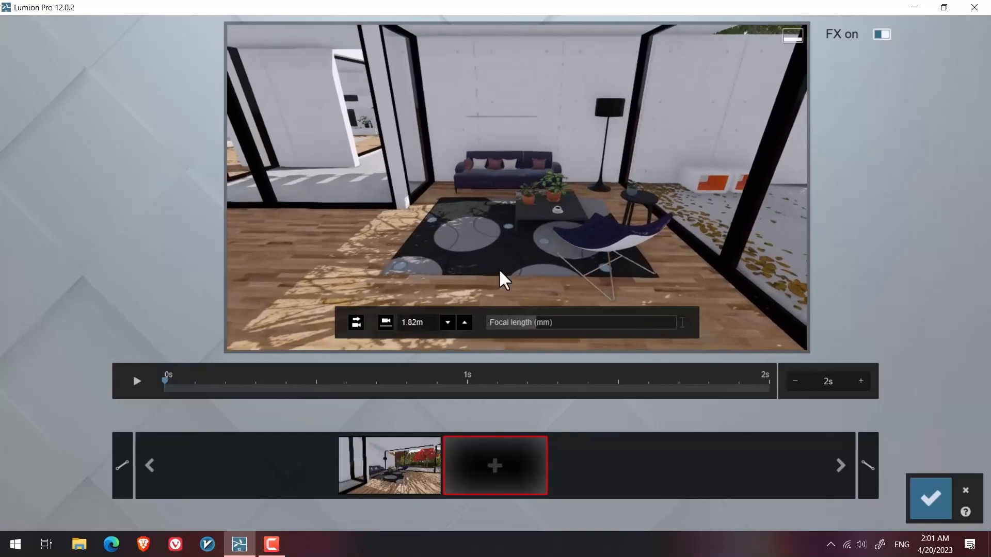
click(497, 467)
Record a third camera keyframe from outside the glazing, looking back at the lounge chair, sofa and floor lamp.
key(d)
right_drag(552, 263, 511, 247)
key(s)
key(e)
key(a)
key(a)
key(d)
right_drag(517, 188, 500, 224)
scroll(512, 219, up, 3)
click(483, 476)
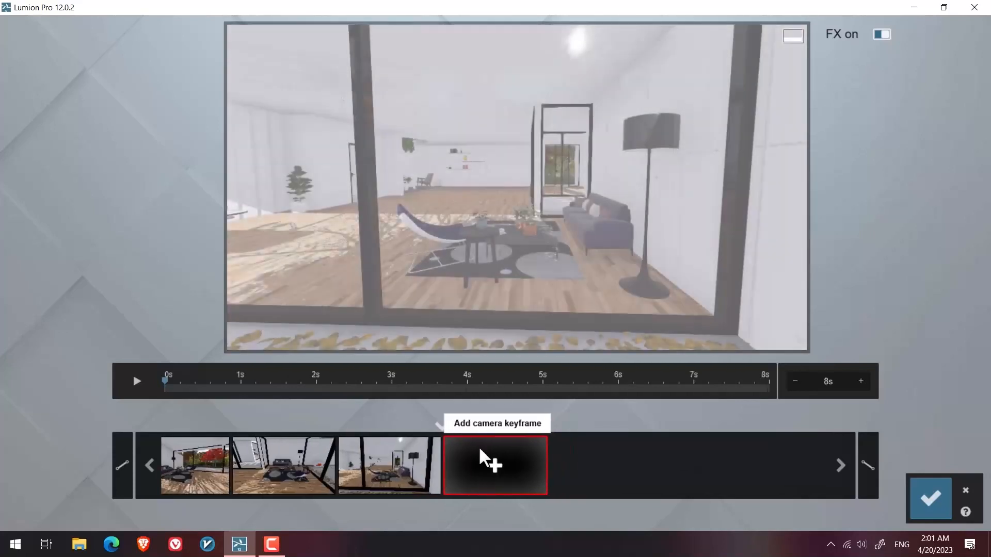
Try a 5-second clip length, and restore the length to 8 seconds.
click(797, 381)
click(796, 381)
click(797, 381)
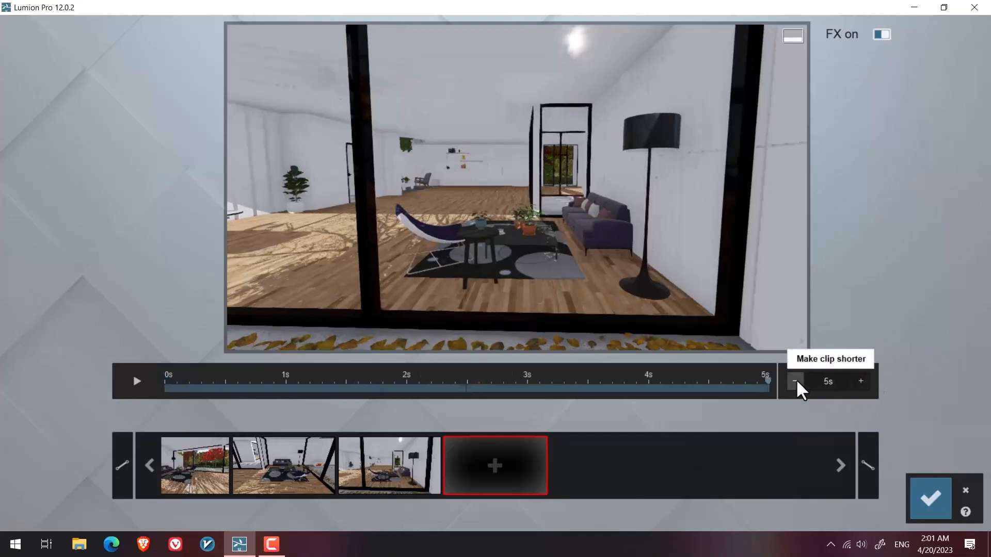
click(860, 382)
click(860, 381)
click(861, 381)
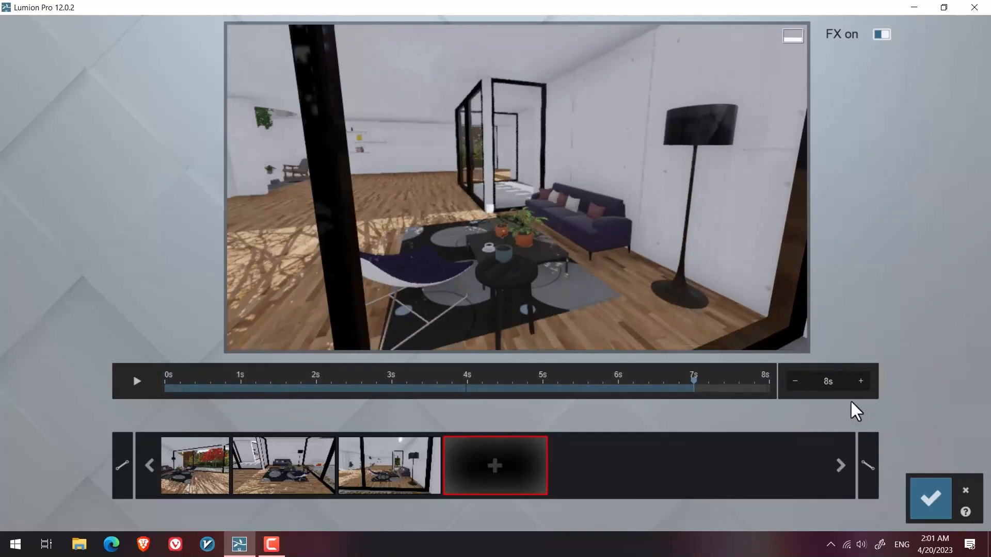
Save the recorded camera path and add the Handheld Camera effect to the clip.
mouse_move(420, 222)
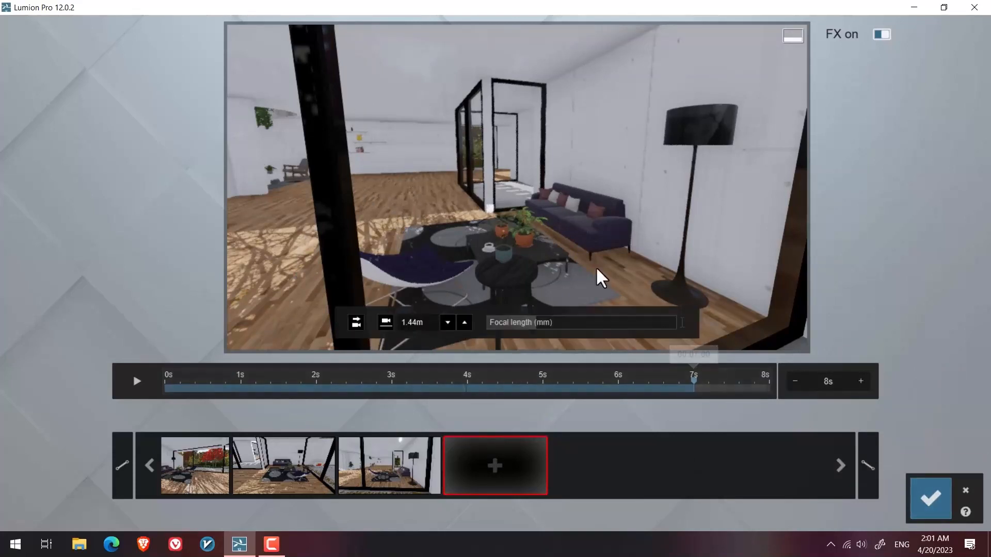
click(937, 500)
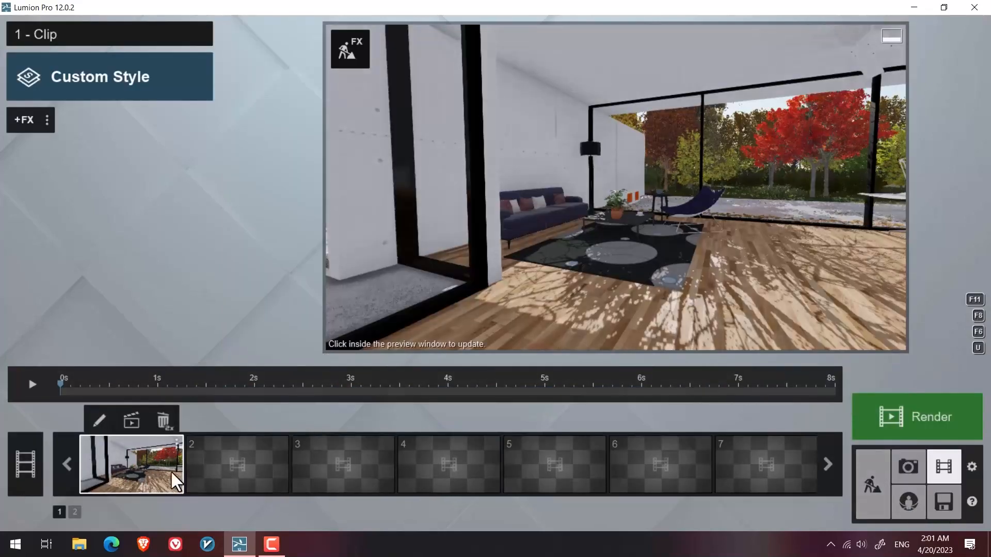
click(20, 123)
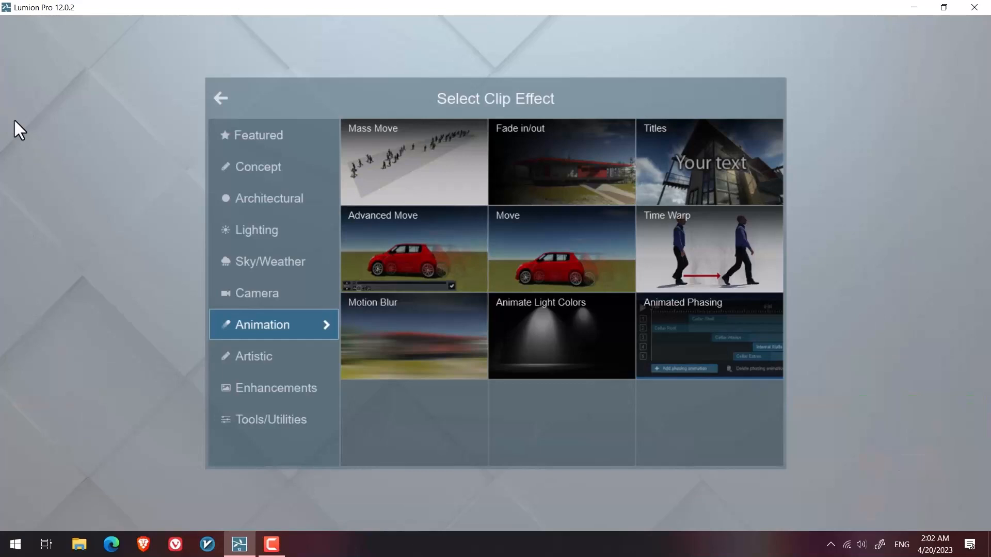
click(258, 293)
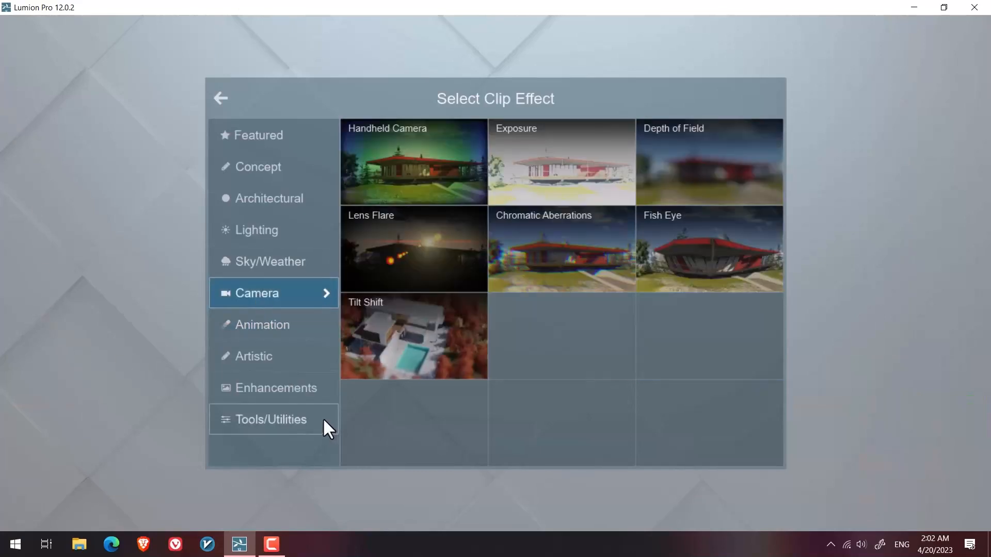
click(381, 157)
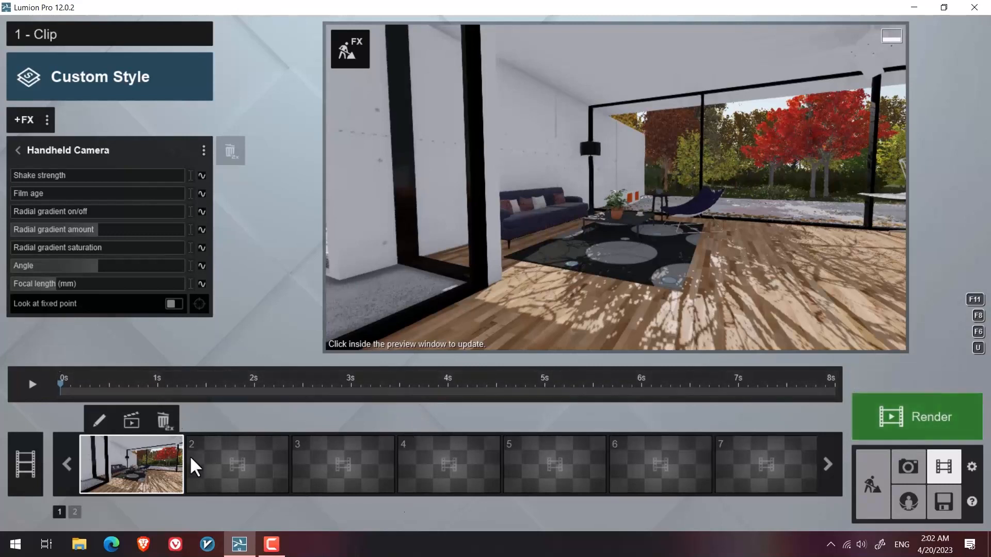
Increase the Handheld Camera effect's shake strength slightly and preview the clip's motion.
click(47, 384)
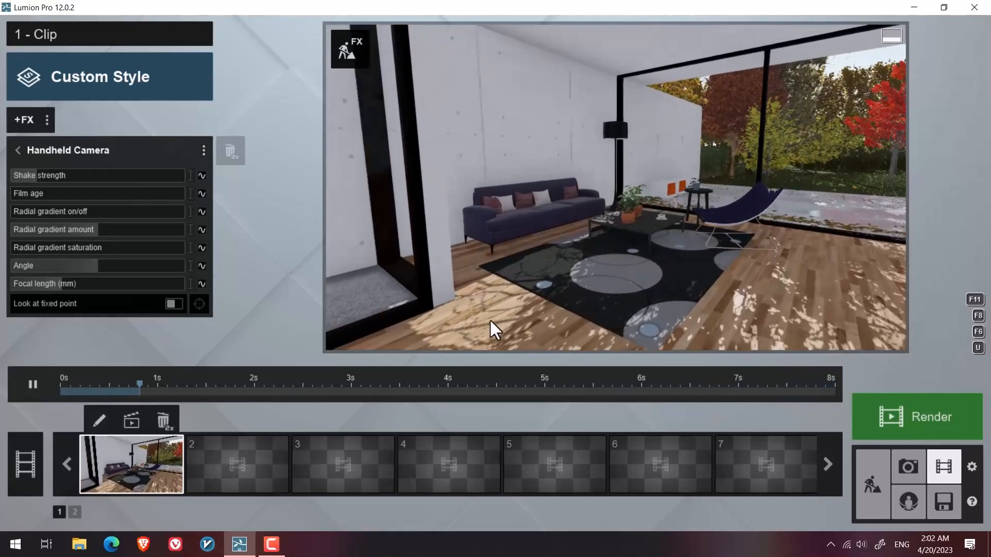
click(52, 382)
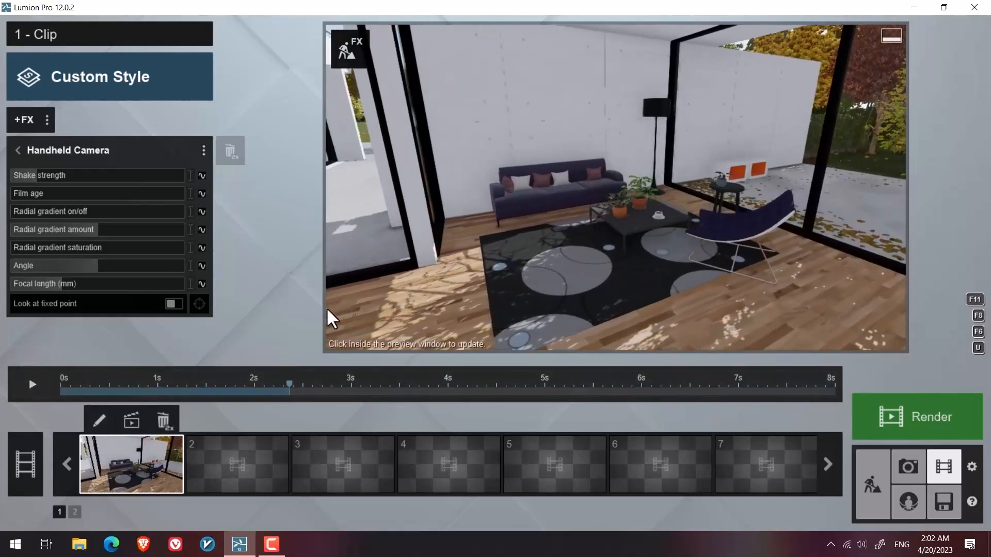
Enable Look at fixed point with the coffee table as target, and play the clip to preview it.
click(174, 305)
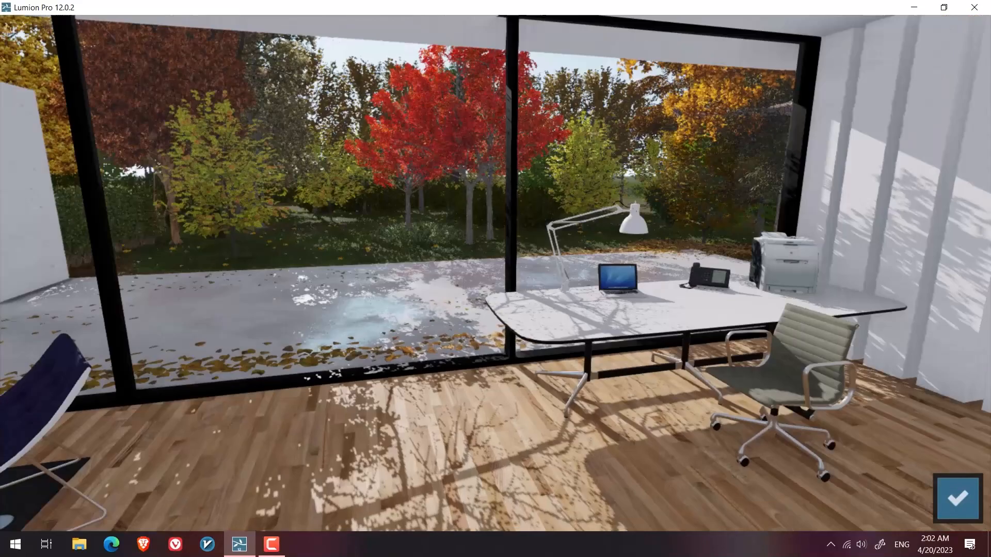
mouse_move(477, 284)
right_down()
mouse_move(518, 269)
mouse_move(529, 279)
right_up()
click(529, 278)
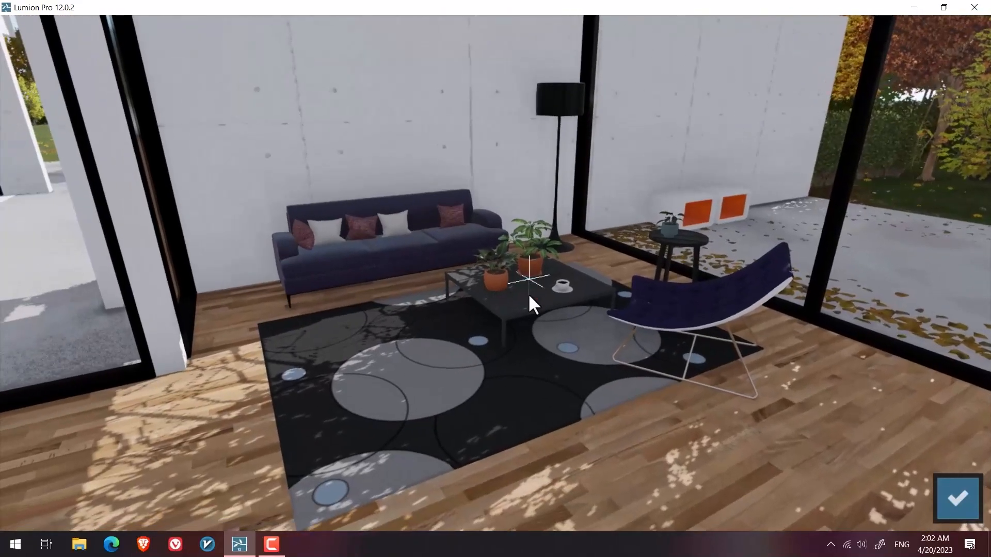
click(947, 495)
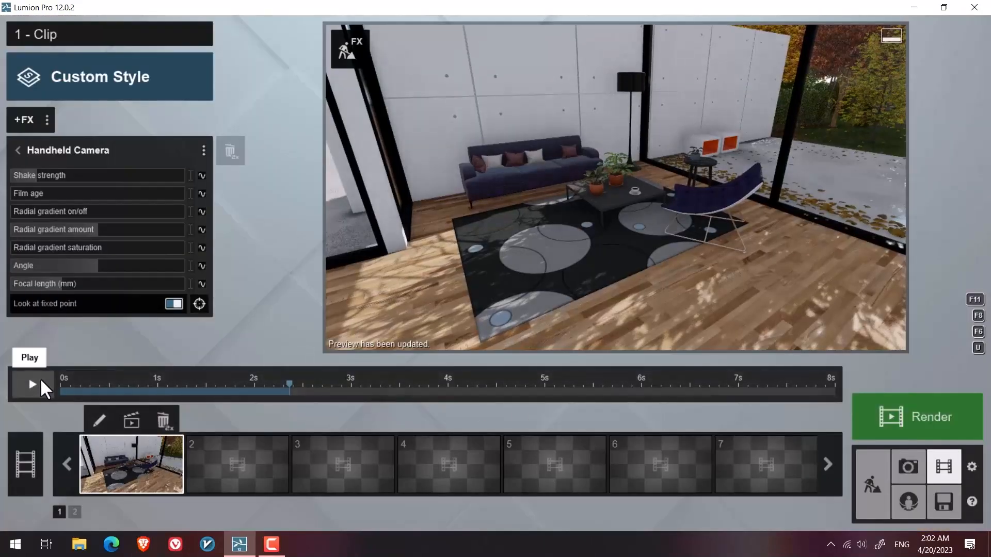
click(40, 380)
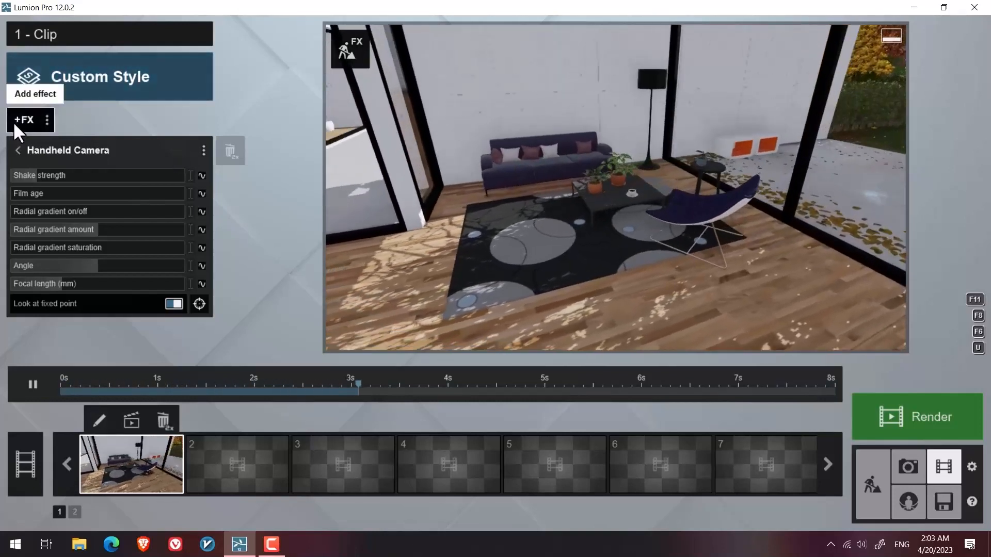
Add the Move animation effect to the clip.
click(18, 119)
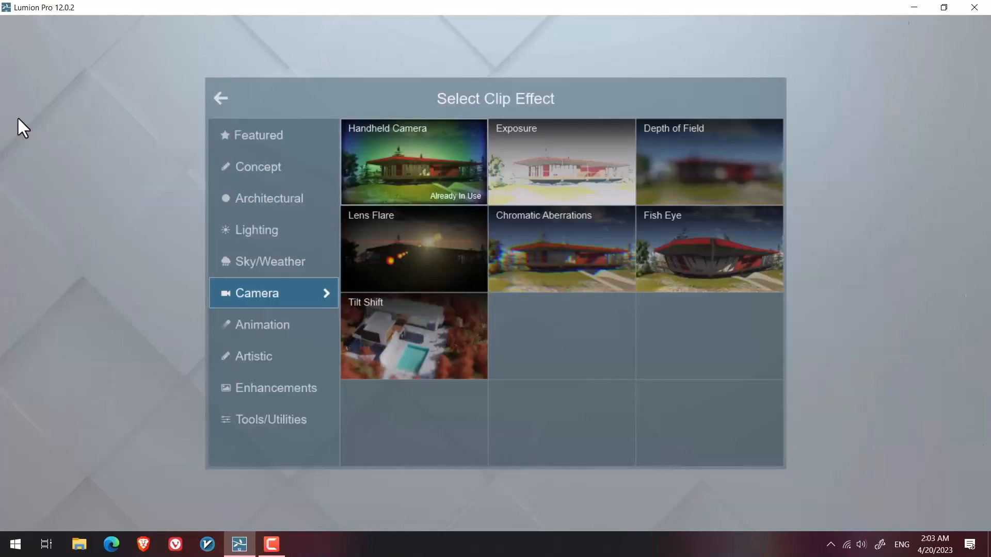
click(277, 324)
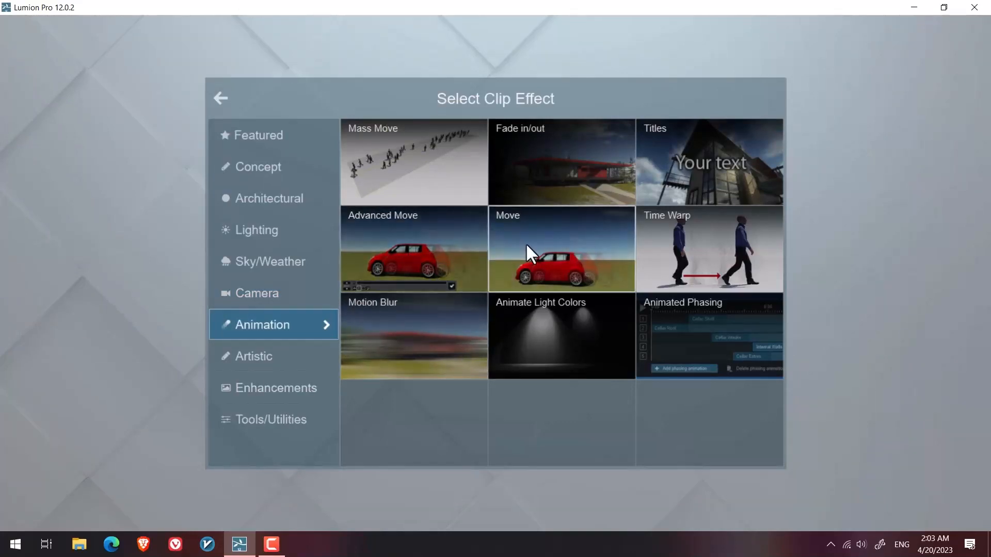
click(545, 242)
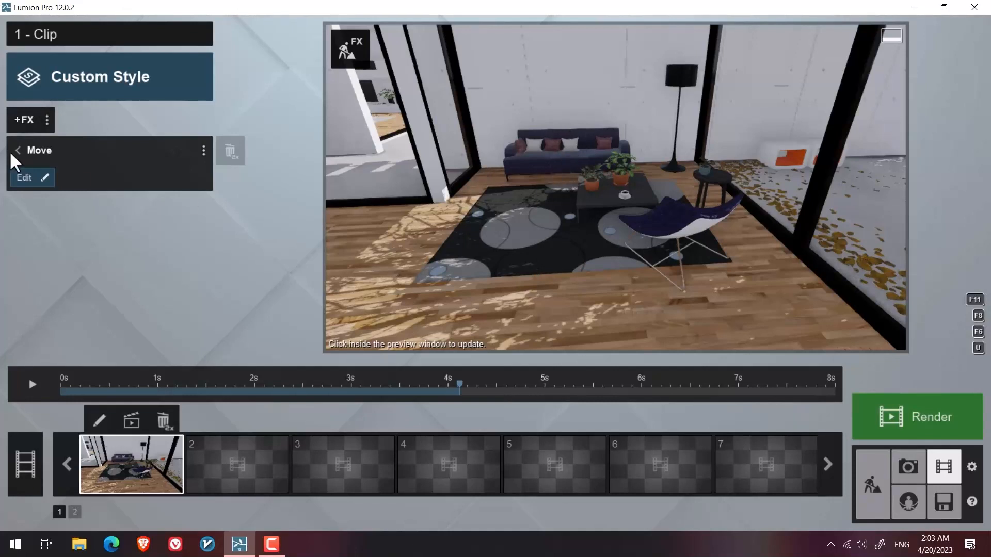
Edit the Move effect to slide the sofa's start position toward the glass door, and compare it with the end position.
click(20, 177)
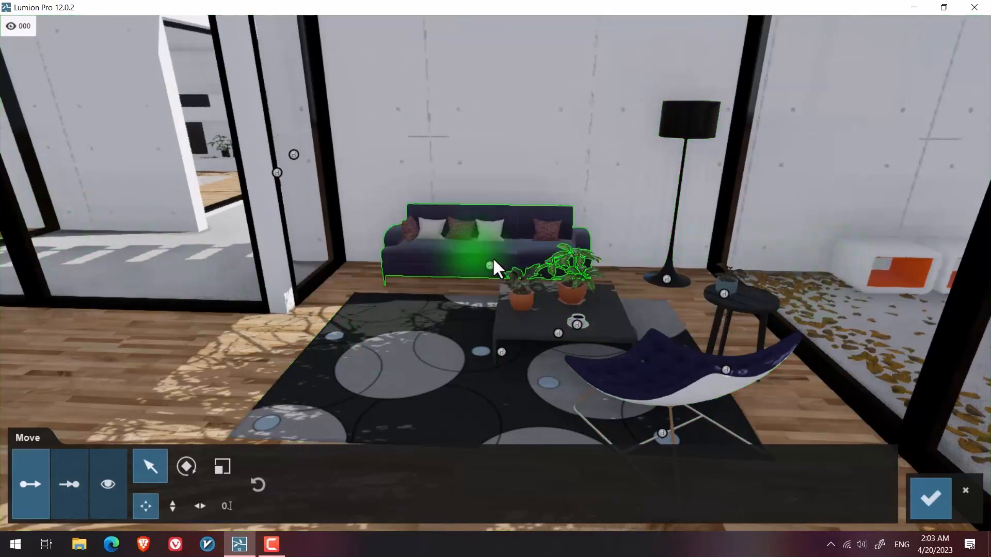
drag(488, 262, 440, 266)
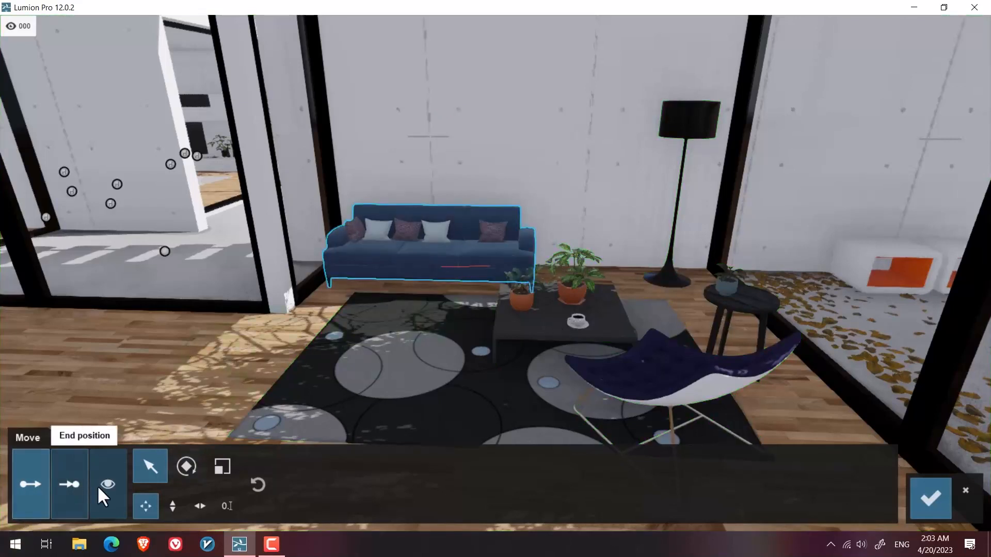
click(70, 483)
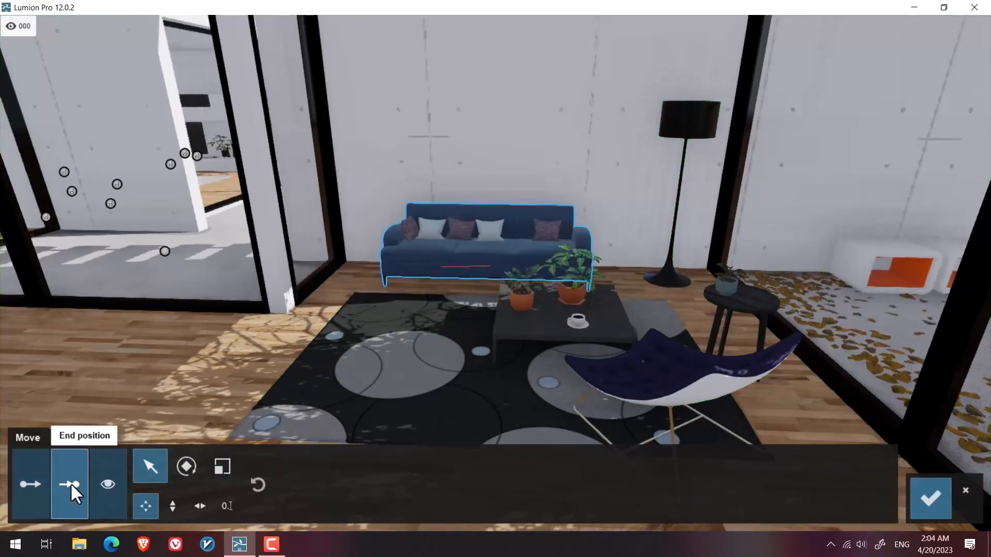
click(28, 485)
click(73, 488)
click(40, 489)
Raise the sofa vertically to near the ceiling in its start position and save the Move effect.
mouse_move(366, 307)
right_down()
mouse_move(367, 413)
mouse_move(366, 325)
right_up()
scroll(366, 325, up, 5)
scroll(454, 144, down, 5)
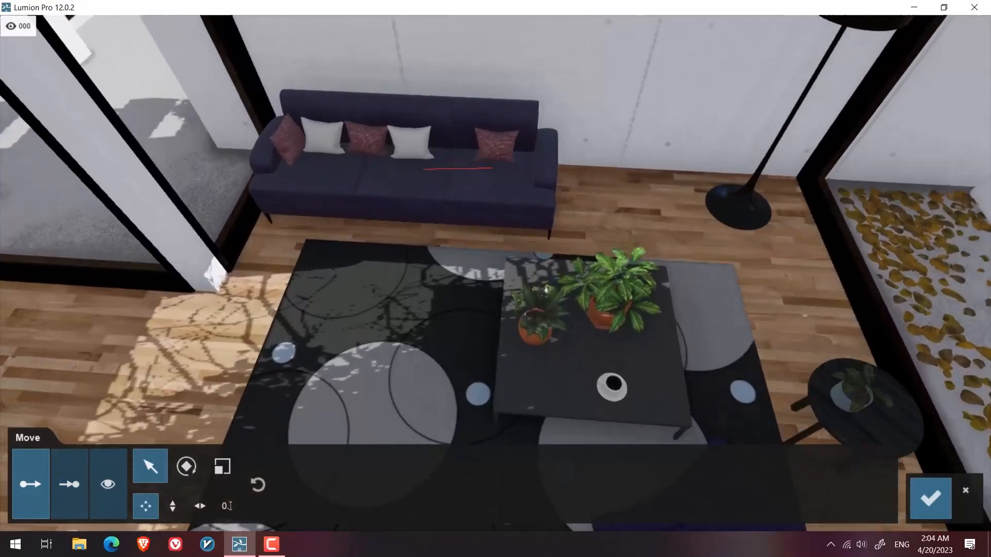
right_drag(440, 310, 441, 199)
scroll(440, 199, up, 2)
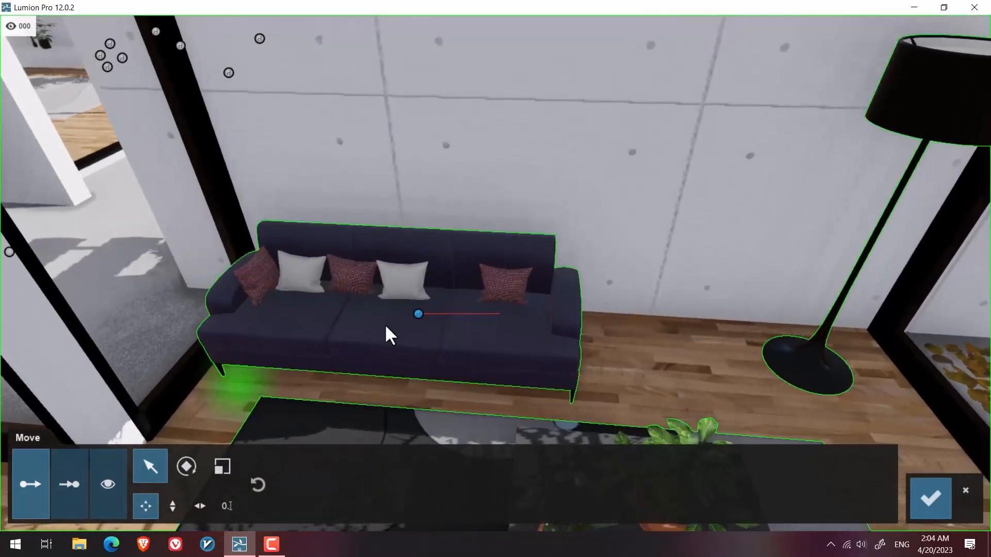
click(416, 315)
drag(415, 325, 410, 321)
click(174, 507)
drag(411, 321, 412, 235)
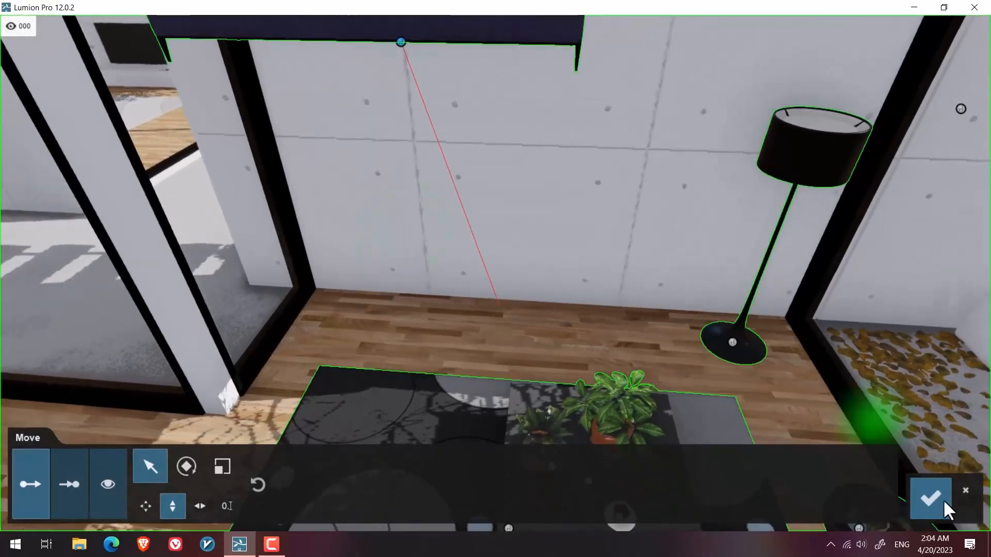
click(926, 507)
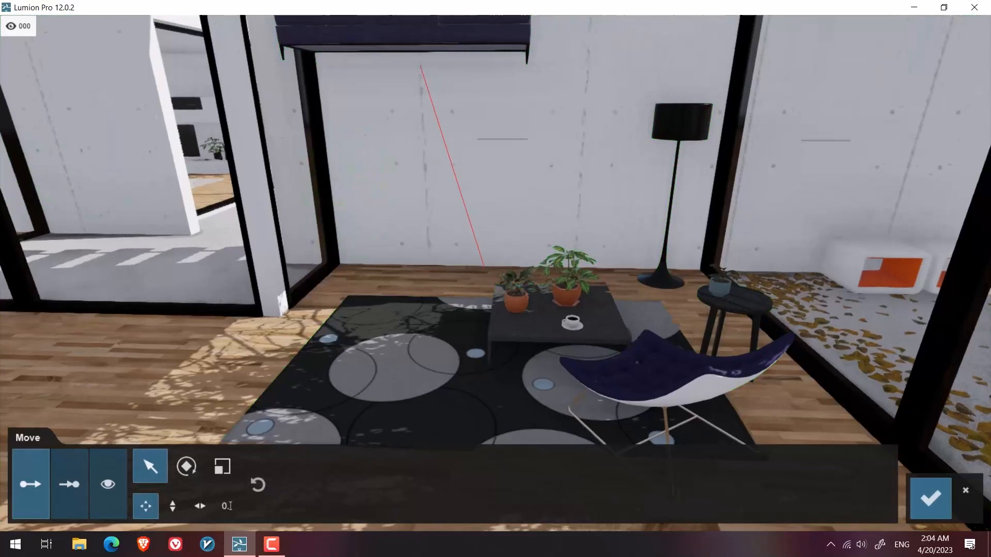
Lift the sofa's start position further up in the Move effect and save it.
right_drag(346, 162, 343, 225)
key(s)
drag(409, 144, 406, 51)
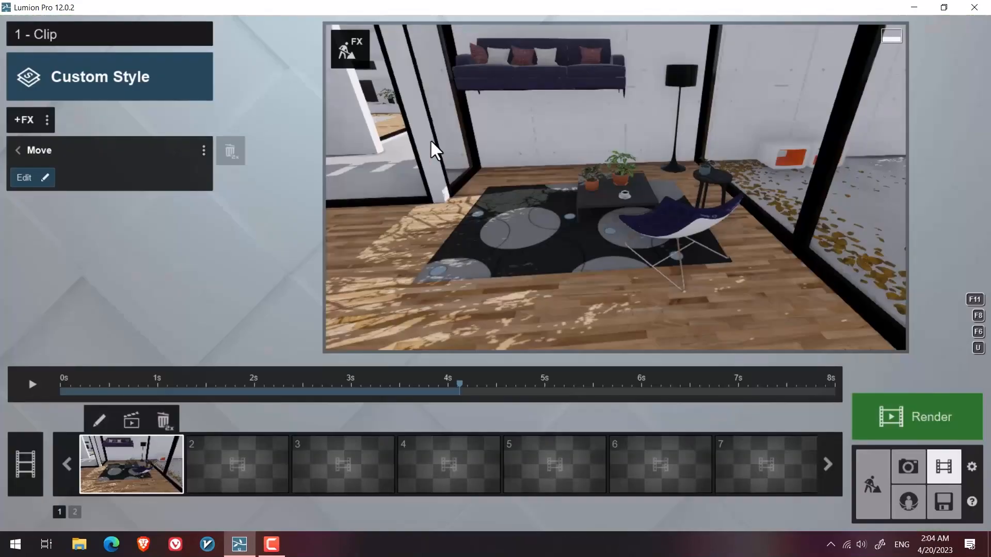
Play the clip from its beginning to check the sofa's movement.
drag(463, 392, 2, 373)
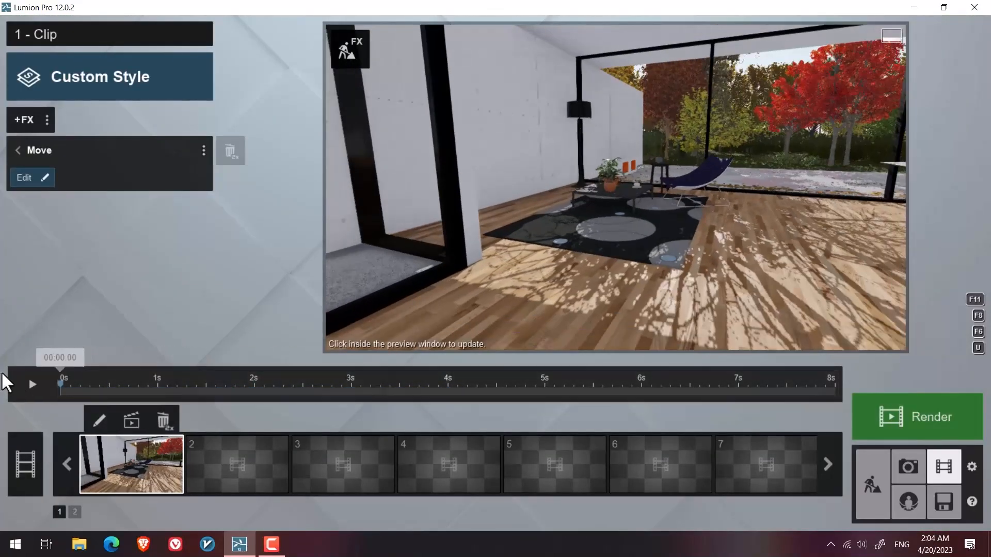
click(26, 383)
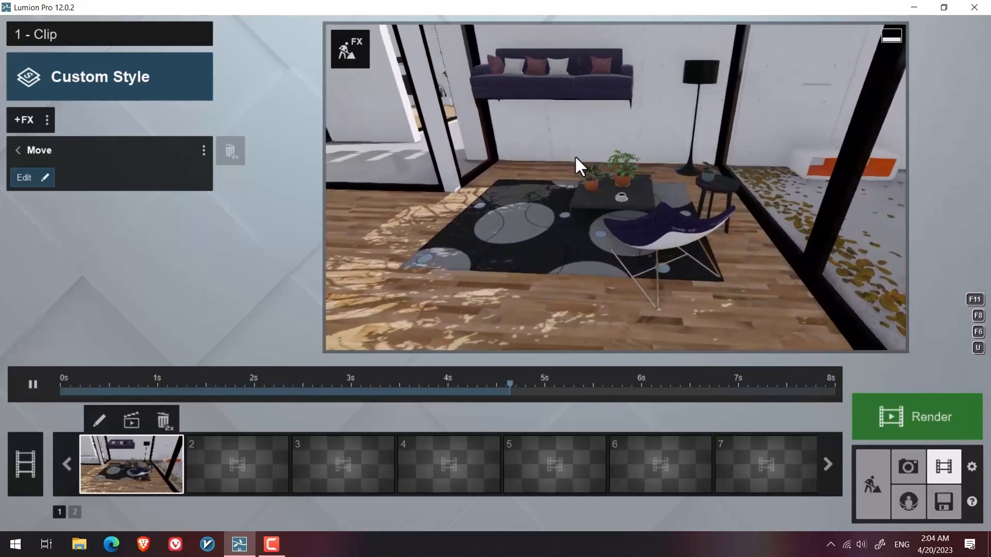
click(38, 380)
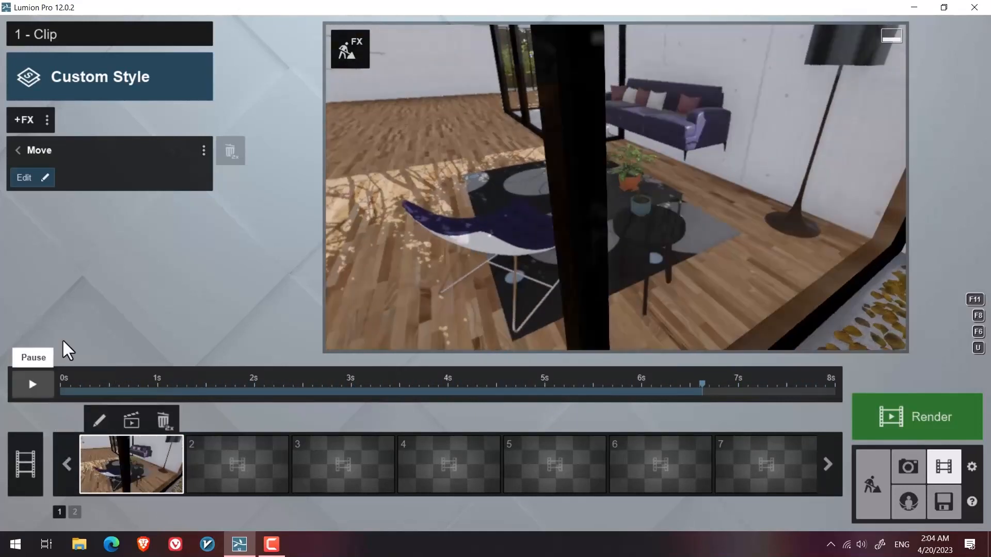
Add the Advanced Move effect to the clip and return the playhead to 0 seconds.
click(24, 121)
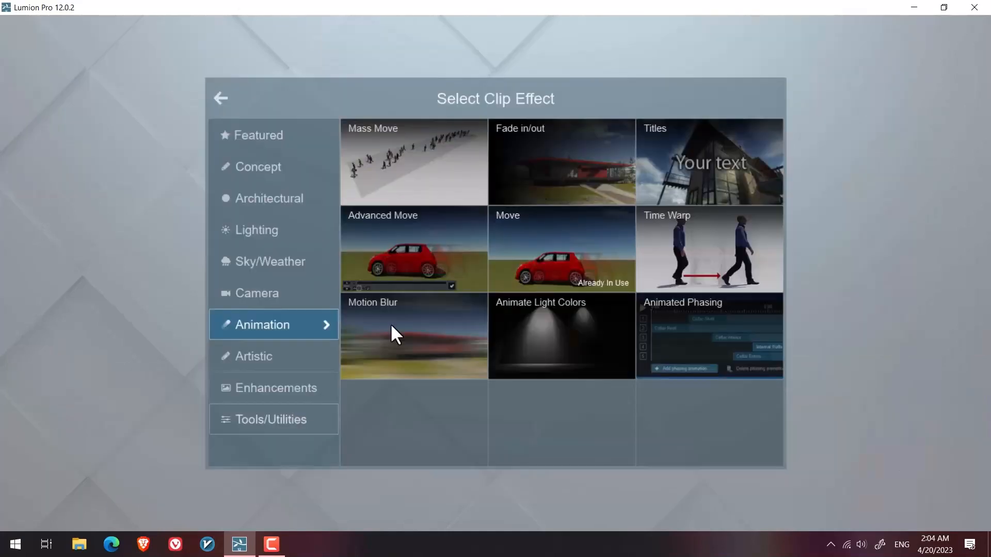
click(390, 253)
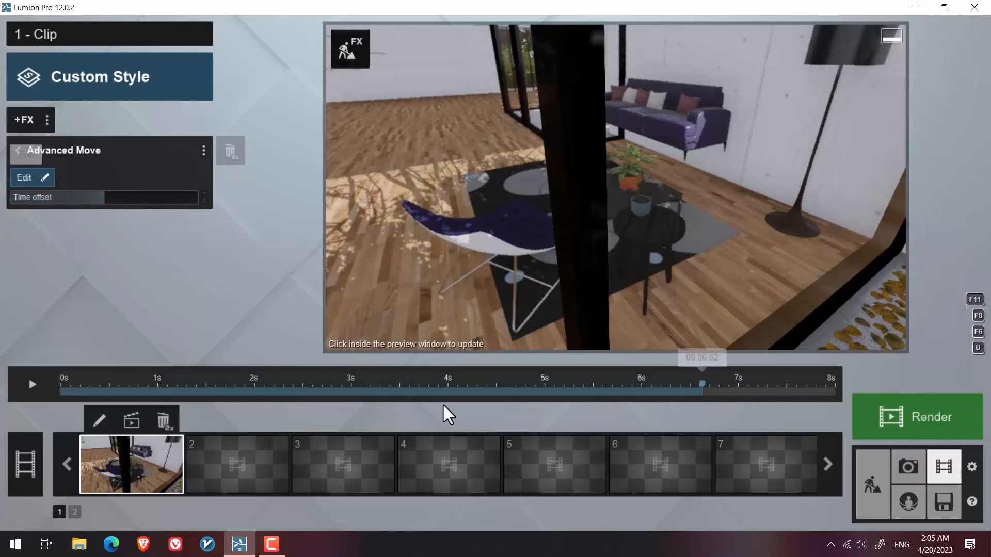
drag(699, 394, 8, 429)
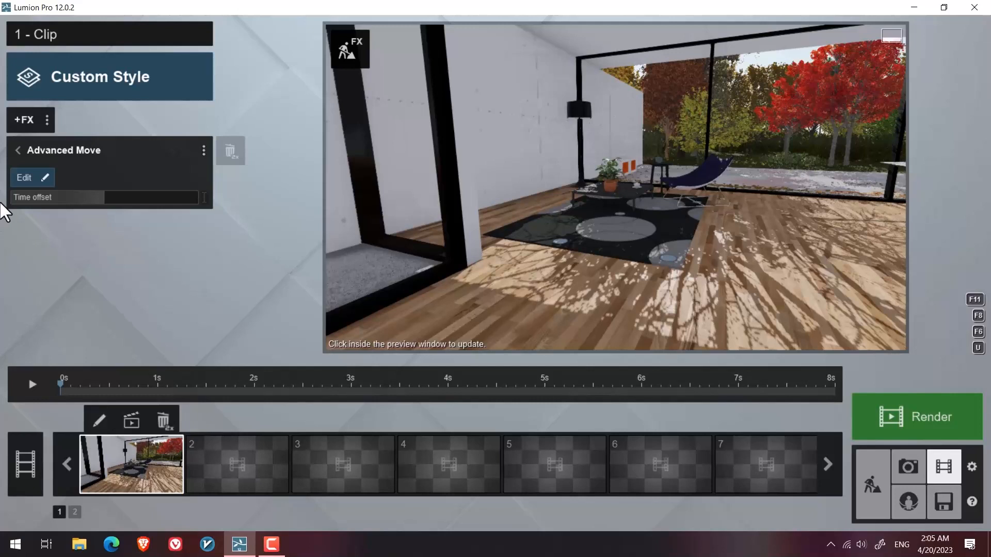
Edit the Advanced Move effect and place the blue lounge chair at 0 seconds near the white side wall beyond the desk, turned around.
click(26, 178)
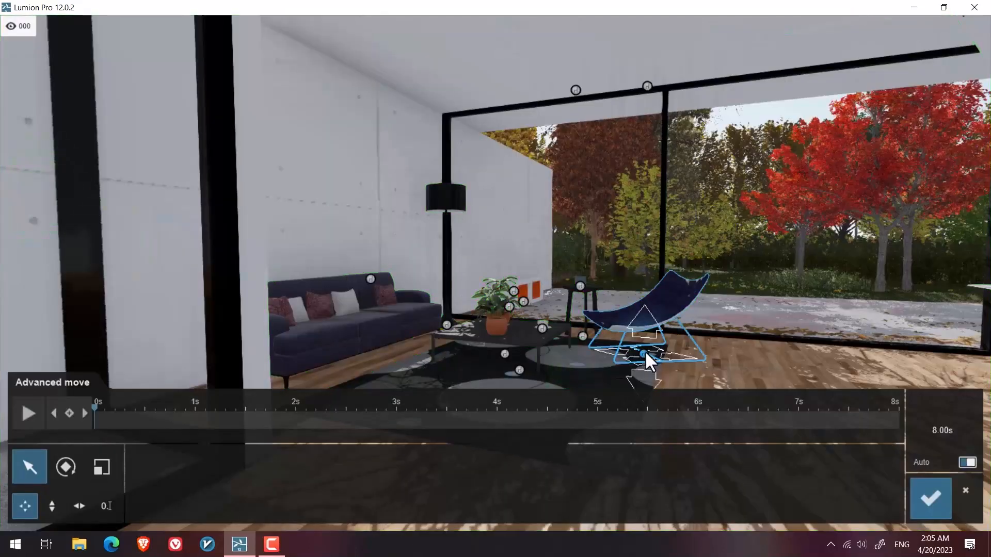
drag(645, 353, 983, 361)
right_drag(814, 367, 812, 290)
drag(813, 290, 909, 322)
key(s)
right_drag(678, 289, 648, 194)
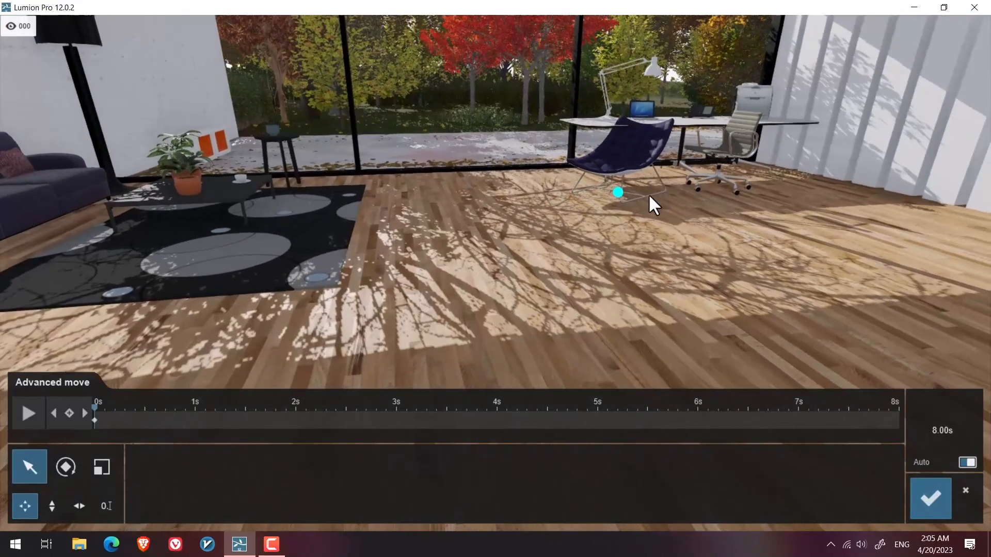
drag(615, 188, 948, 191)
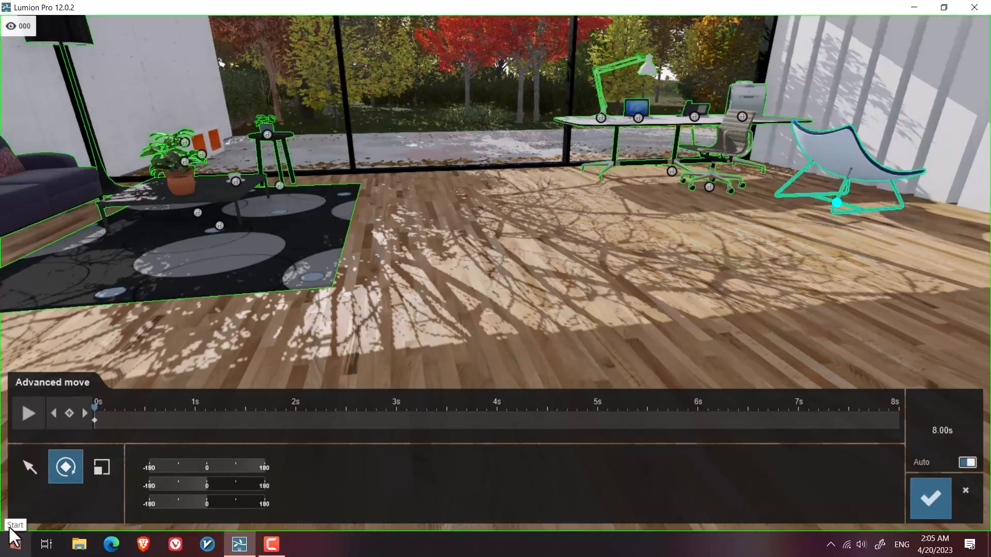
Add a keyframe for the lounge chair at 3 seconds.
drag(93, 404, 250, 411)
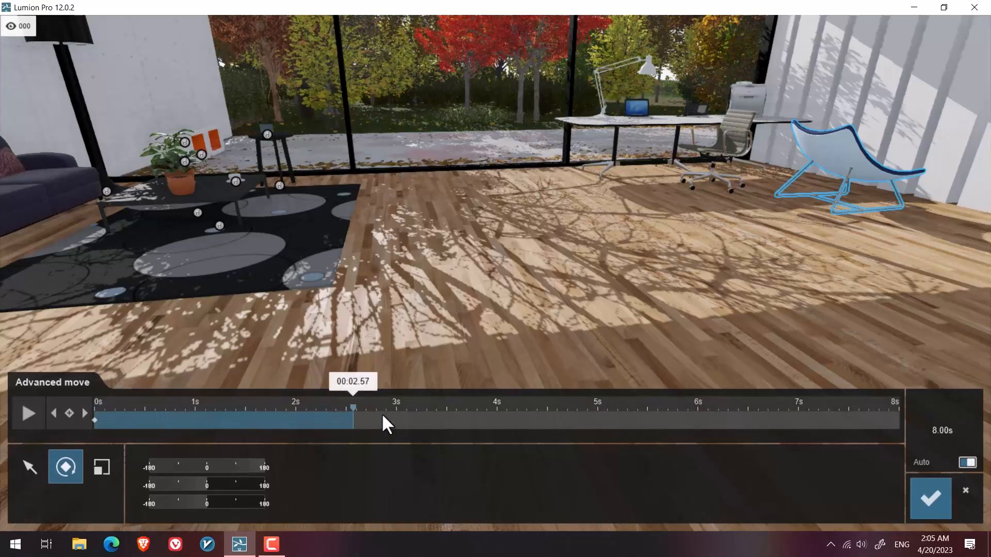
click(54, 412)
click(396, 419)
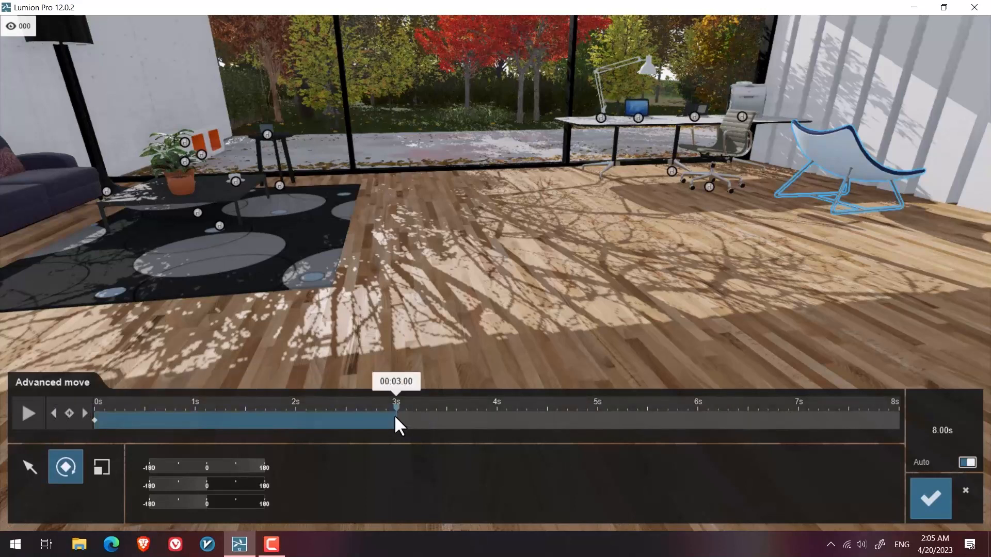
click(69, 413)
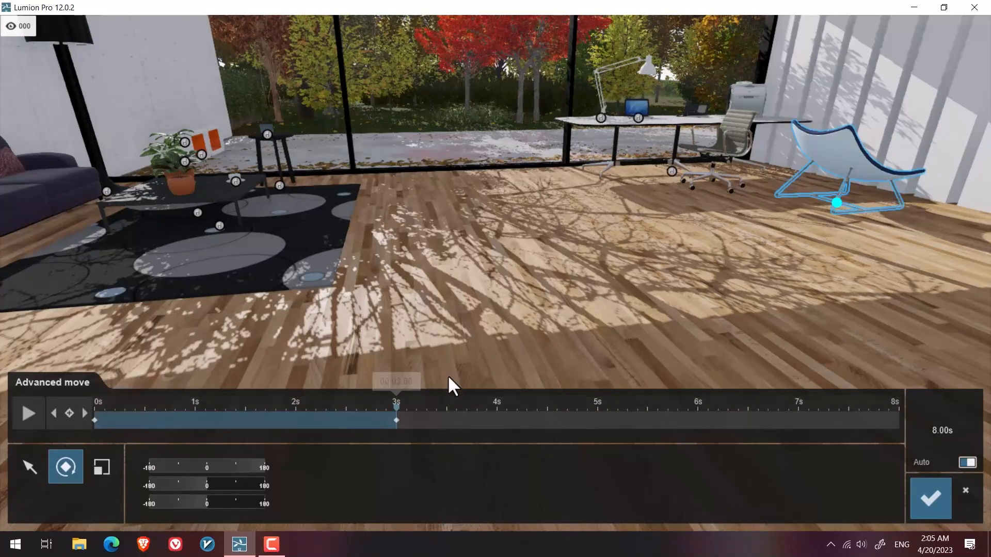
Rotate the lounge chair and move it to the rug's edge beside the coffee table for the 3-second keyframe.
click(837, 202)
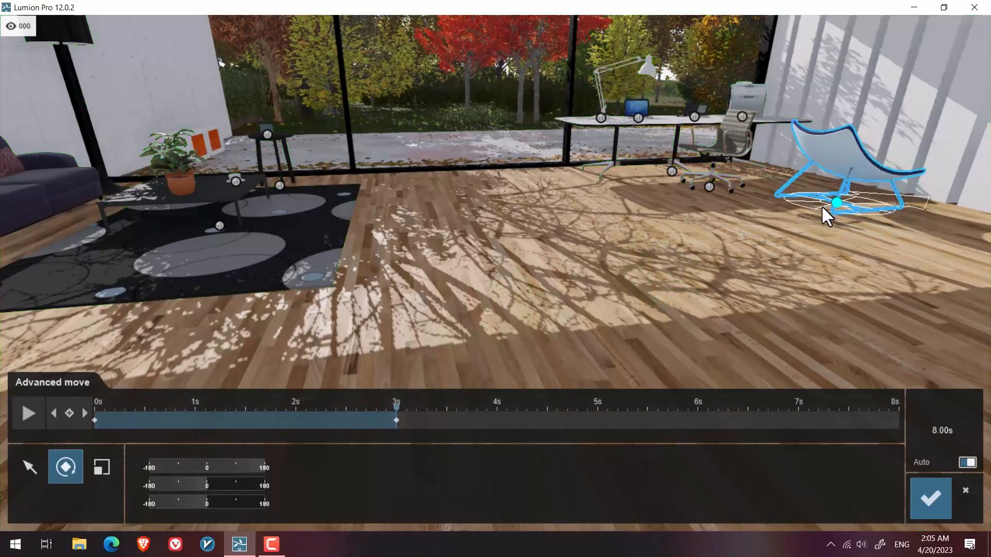
drag(671, 213, 671, 214)
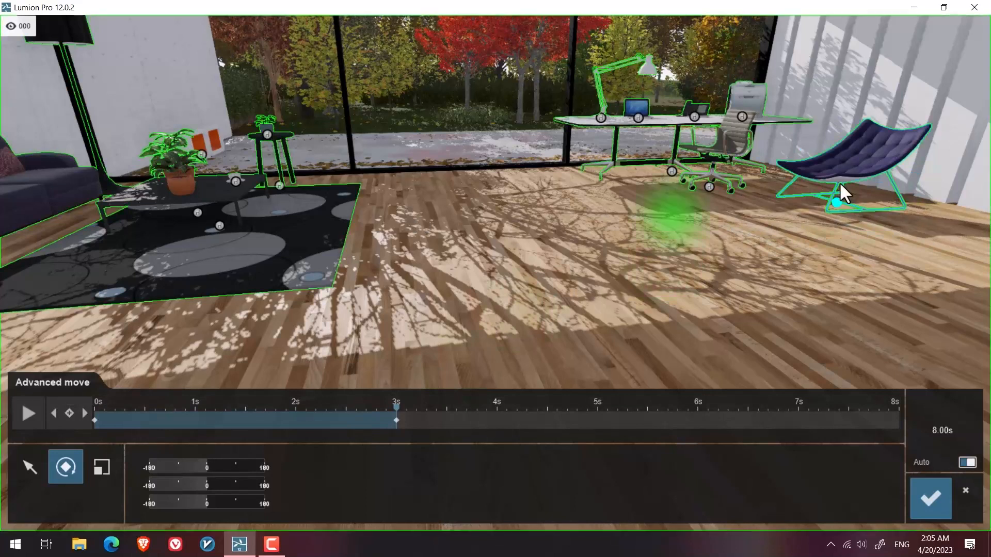
click(29, 467)
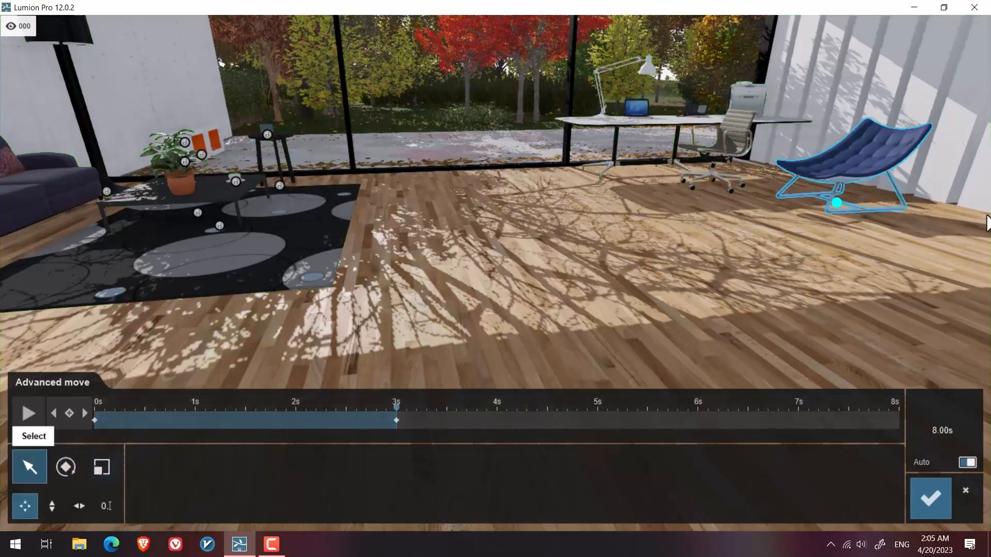
drag(836, 204, 308, 228)
click(71, 471)
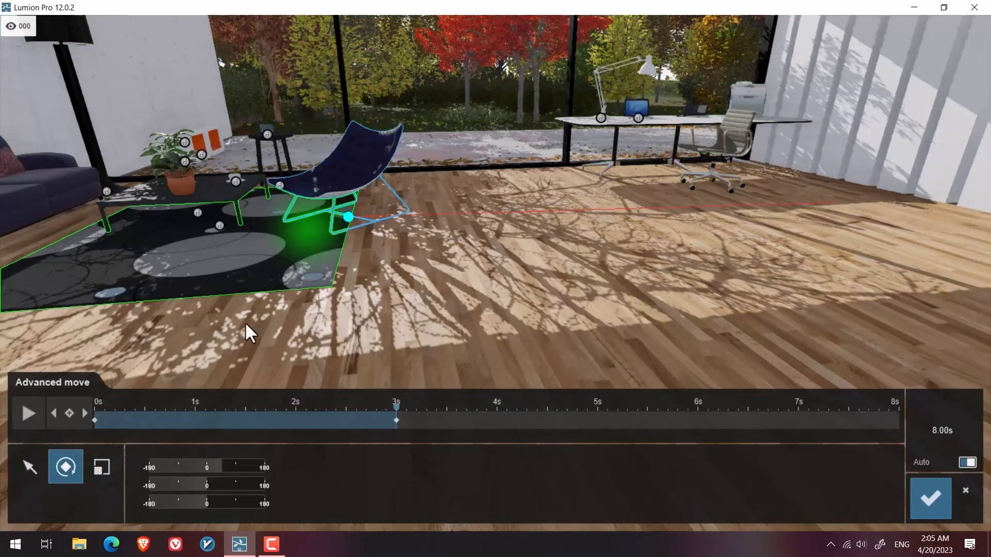
Play the Advanced Move animation from 0 seconds to check the chair's movement.
drag(184, 401, 11, 402)
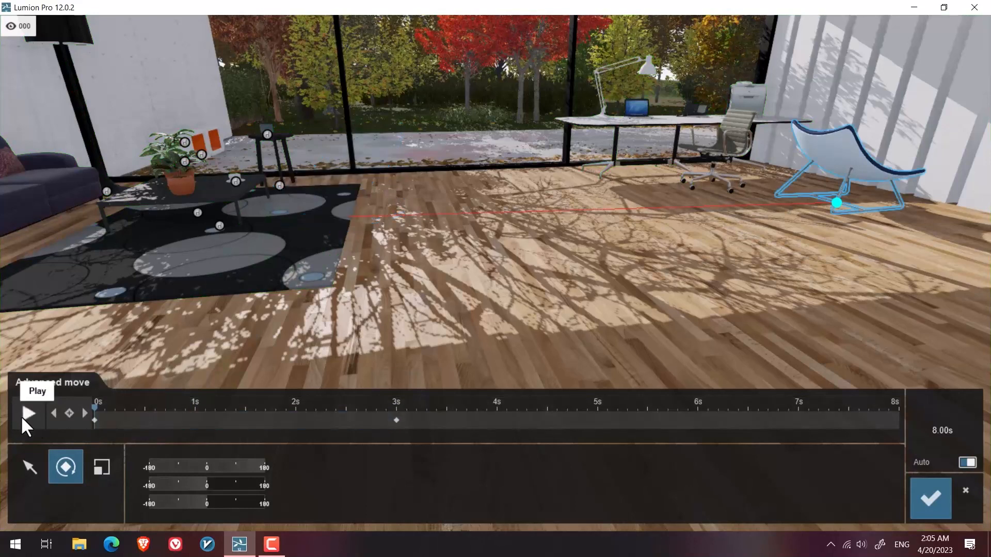
click(22, 418)
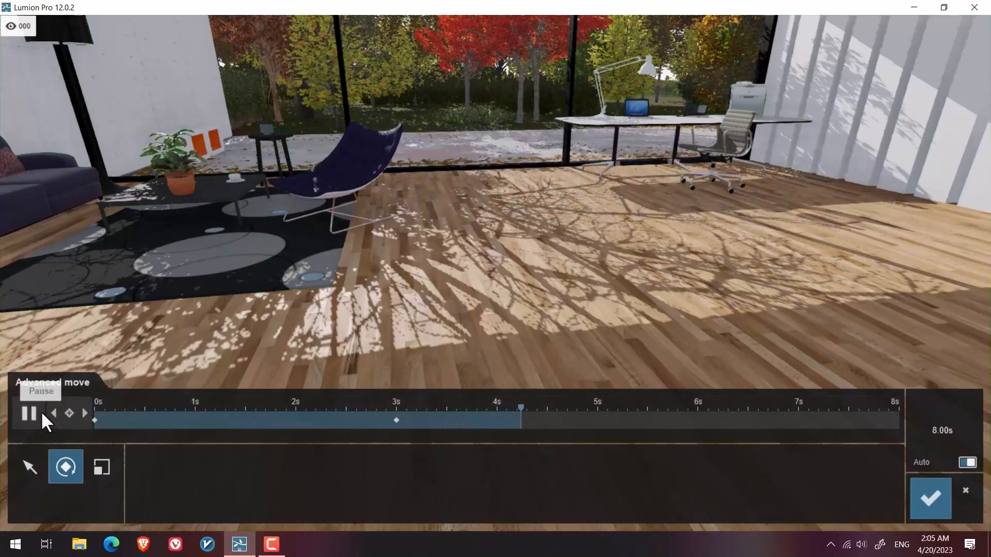
click(41, 413)
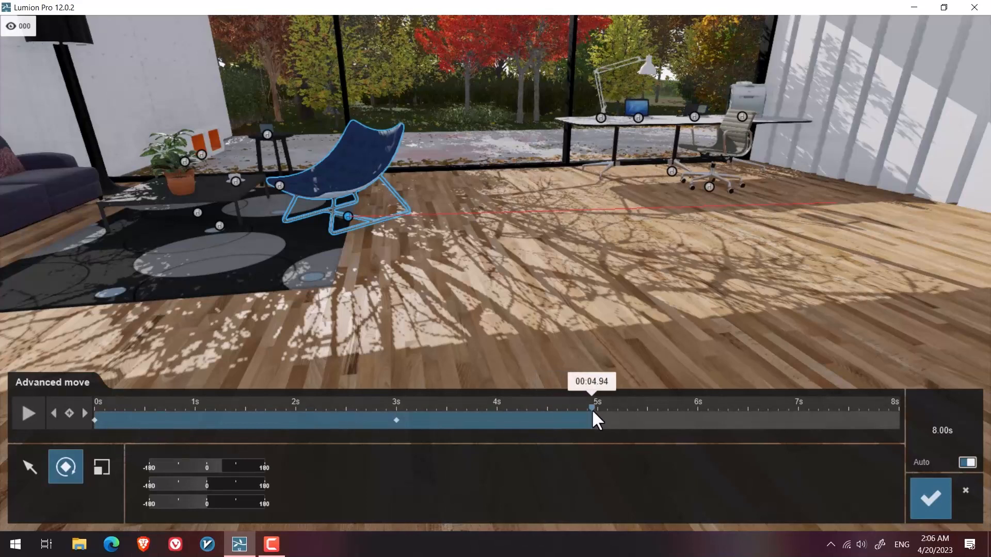
Add a keyframe at 5 seconds, rotate the lounge chair in place there, and save the Advanced Move effect.
drag(592, 411, 597, 411)
click(69, 413)
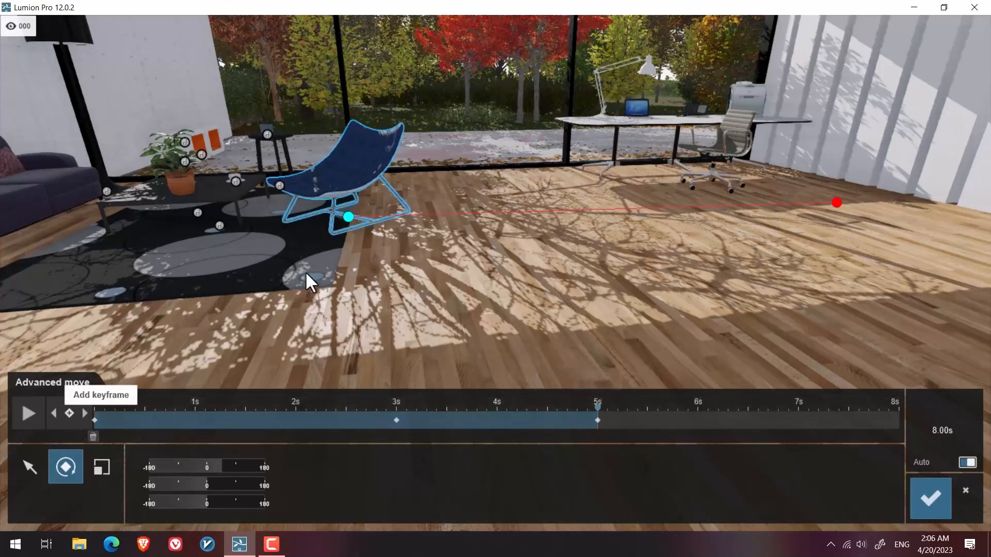
click(345, 217)
drag(318, 217, 260, 215)
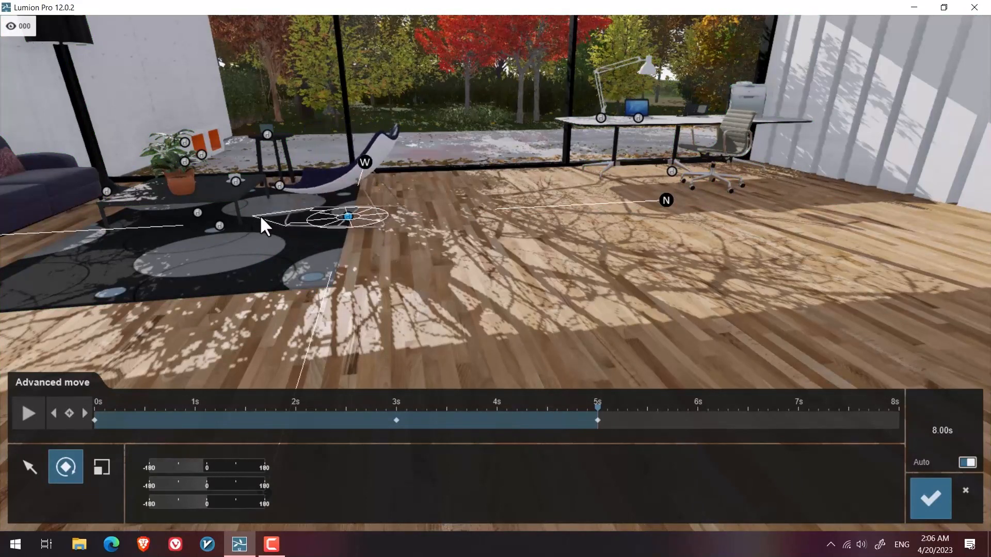
click(929, 499)
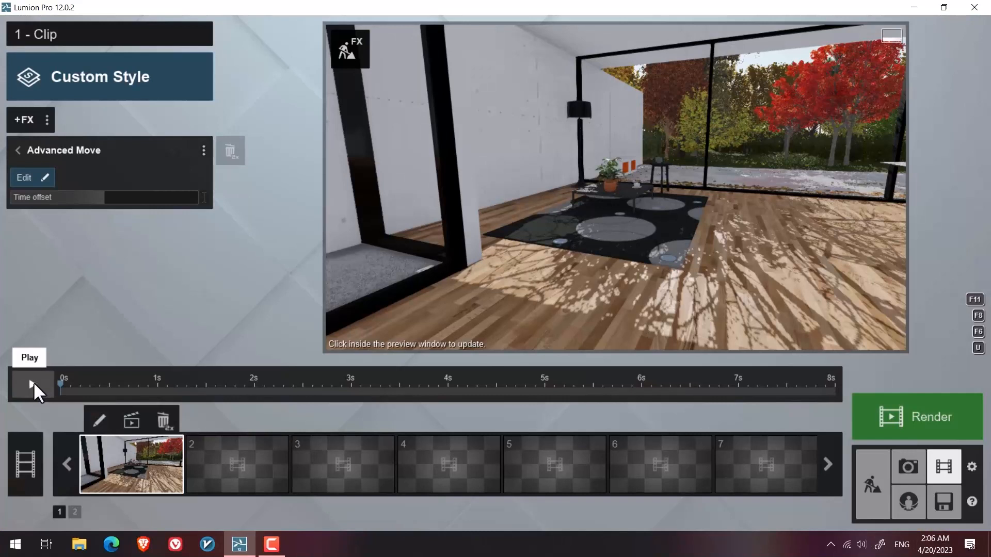
Play the clip and shift the Advanced Move effect's time offset to about -3.4.
click(33, 383)
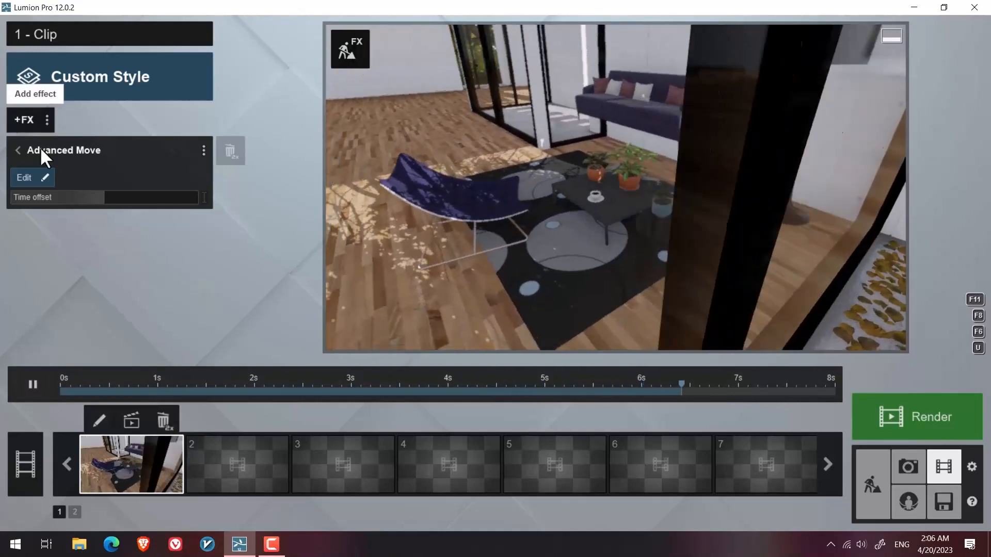
drag(103, 197, 91, 197)
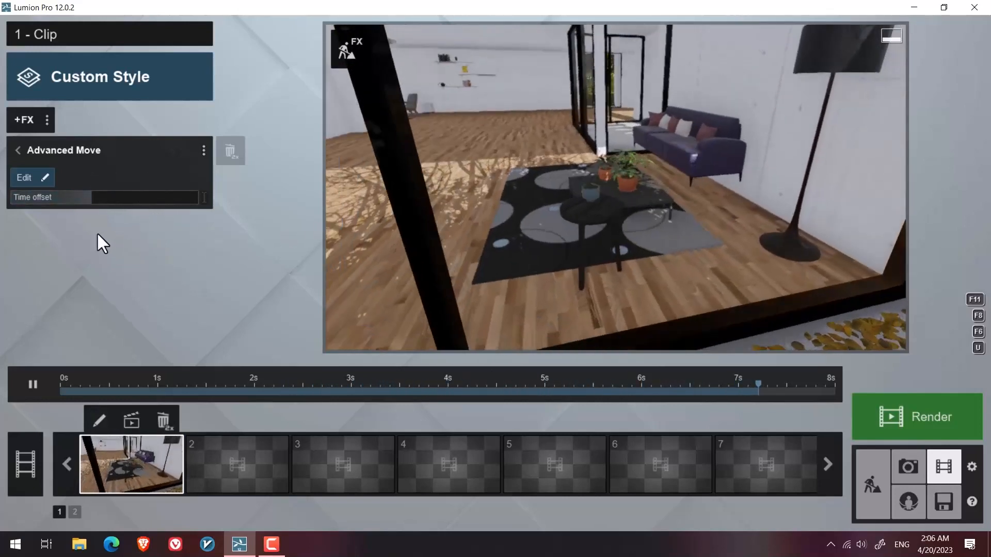
drag(91, 201, 102, 201)
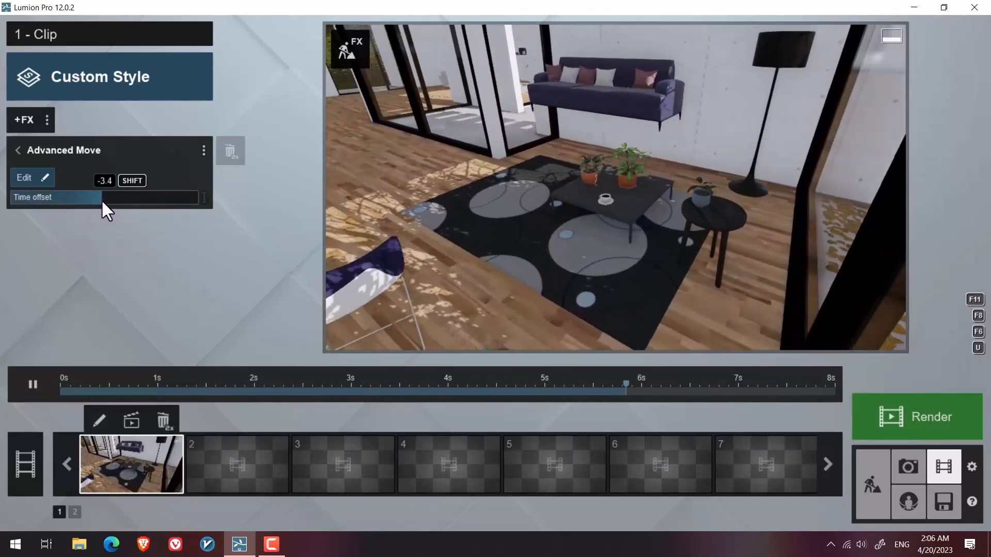
drag(101, 199, 101, 199)
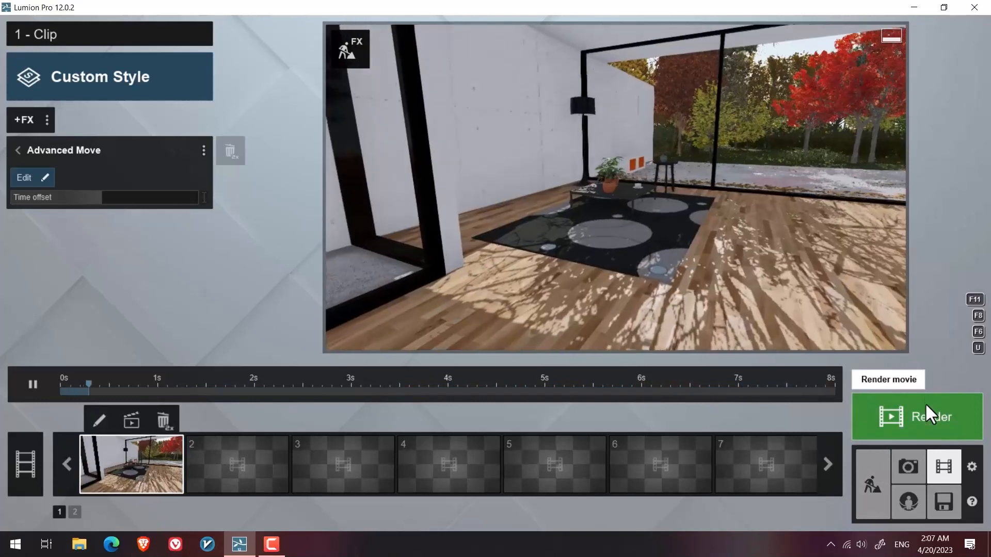
Open the movie render settings and set the output quality to four stars.
click(882, 423)
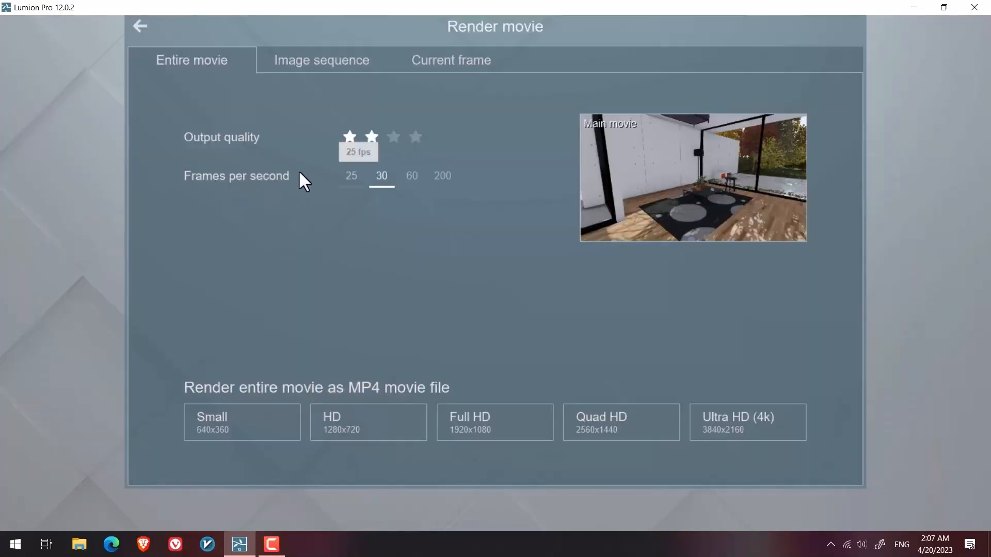
click(415, 137)
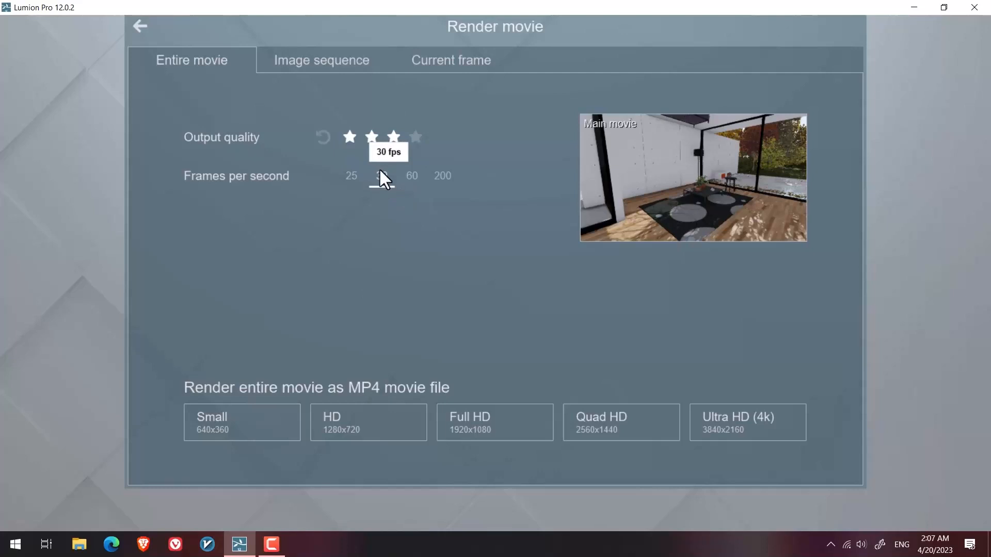
click(417, 138)
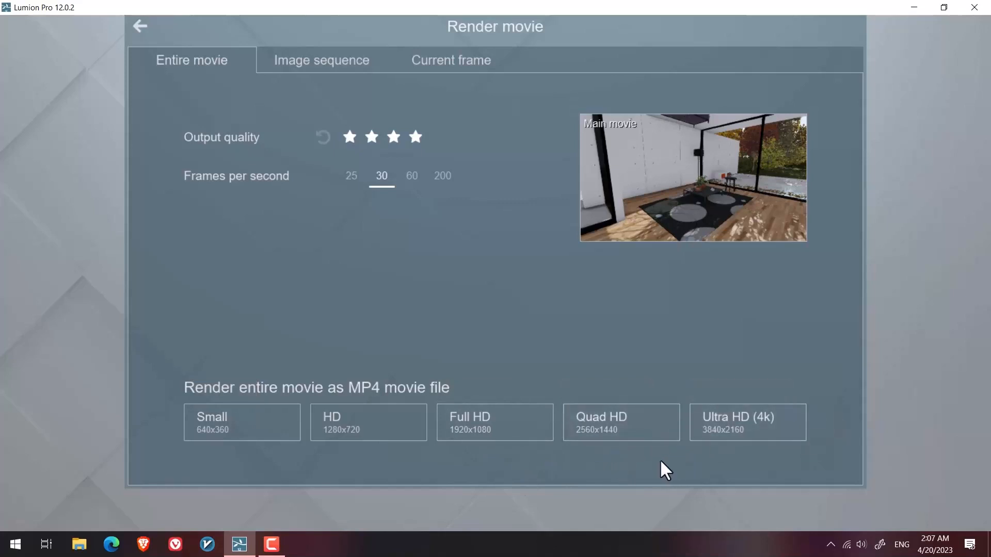
View the image sequence options, then render the entire movie as a Full HD 1920x1080 MP4 file named lumion2.
click(305, 78)
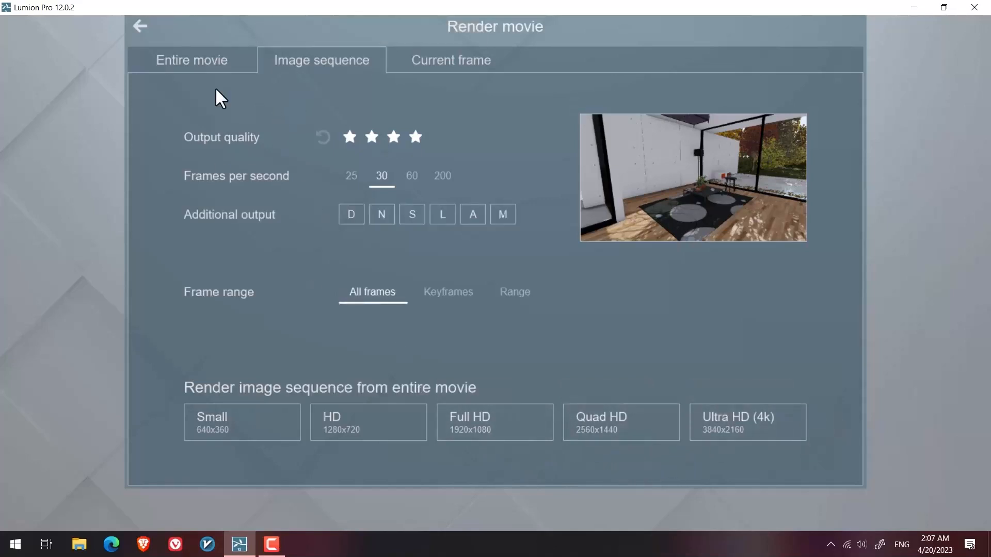
click(171, 64)
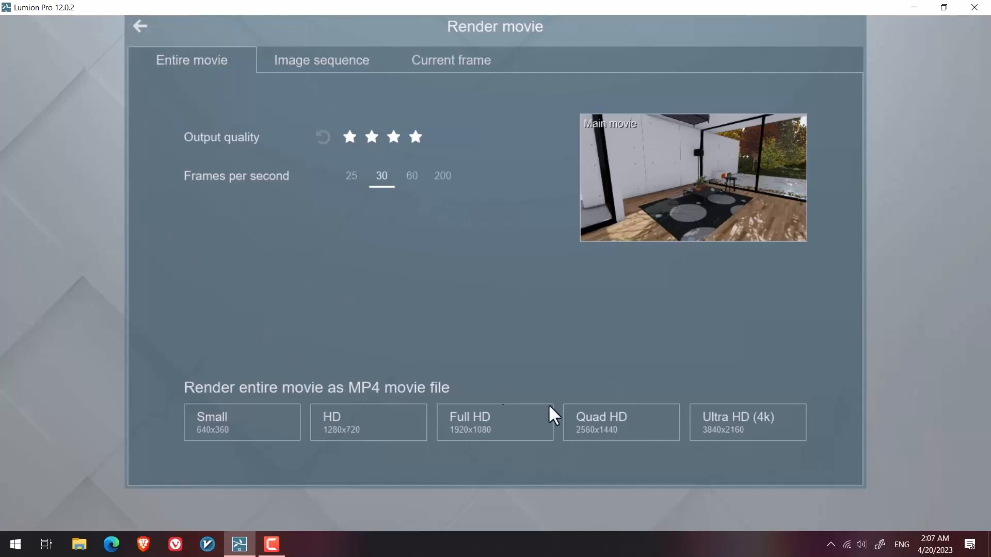
click(520, 425)
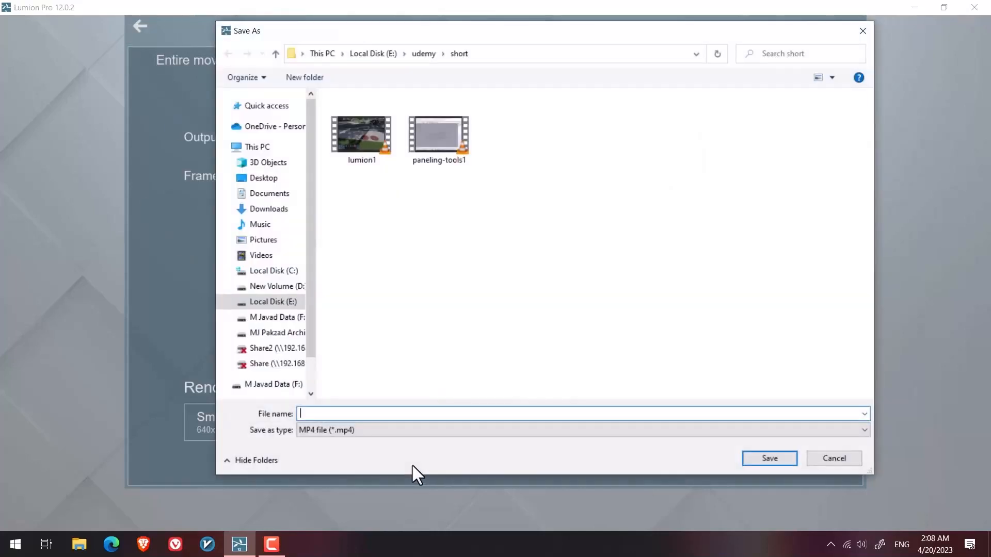
text(lumion)
key(Return)
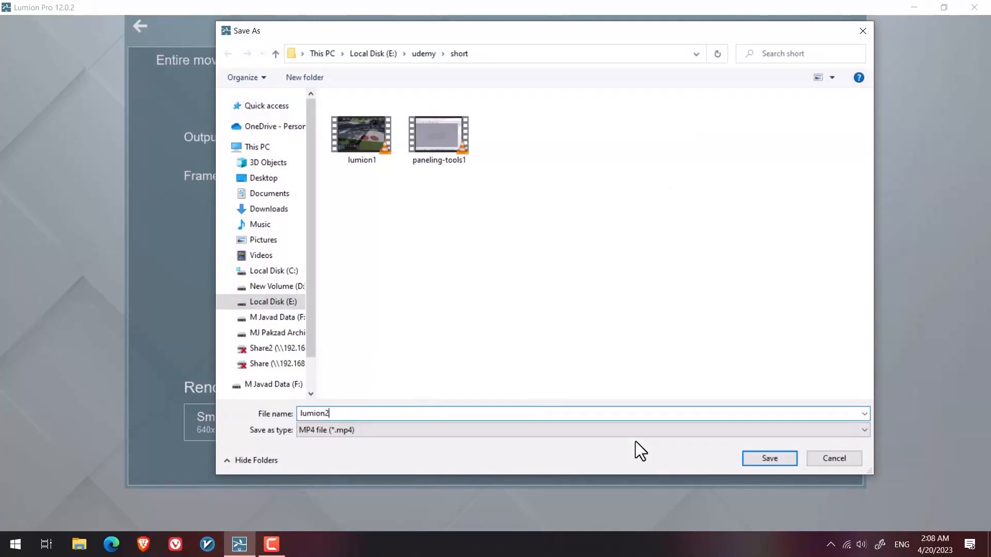